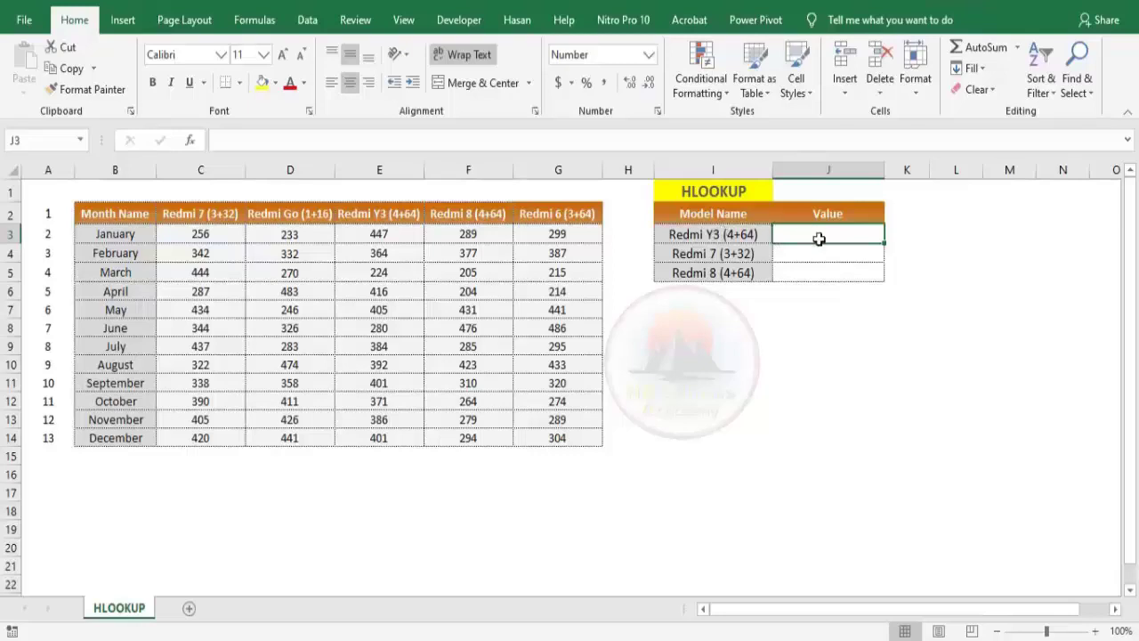
Step: Start J3's formula as =HLOOKUP(I3, using the Redmi Y3 (4+64) name as lookup value
text(=)
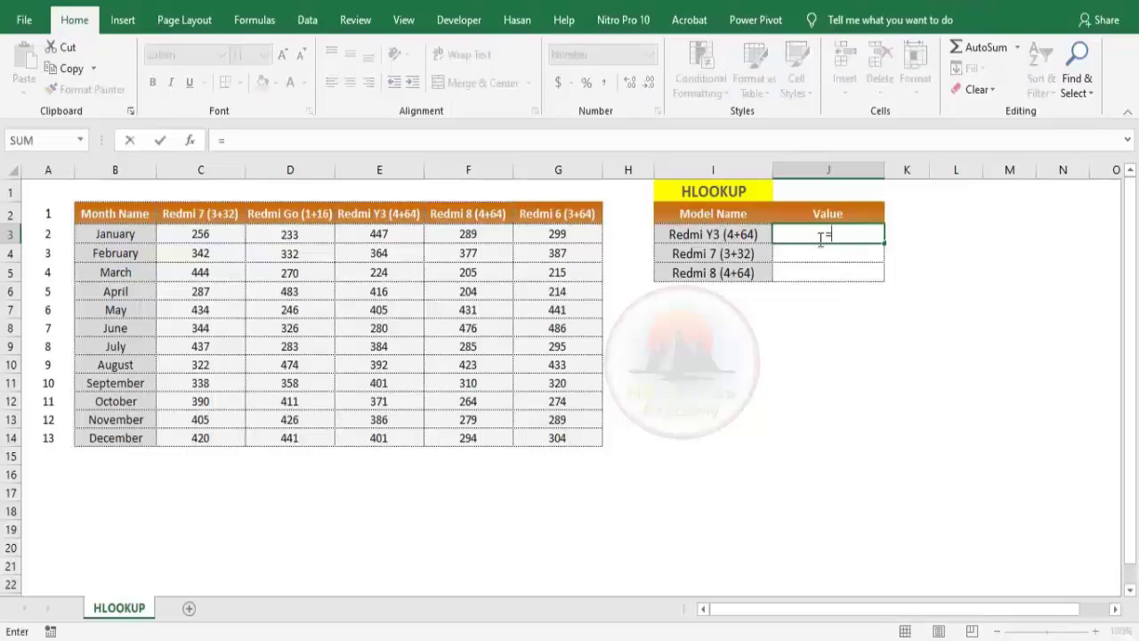
text(hl)
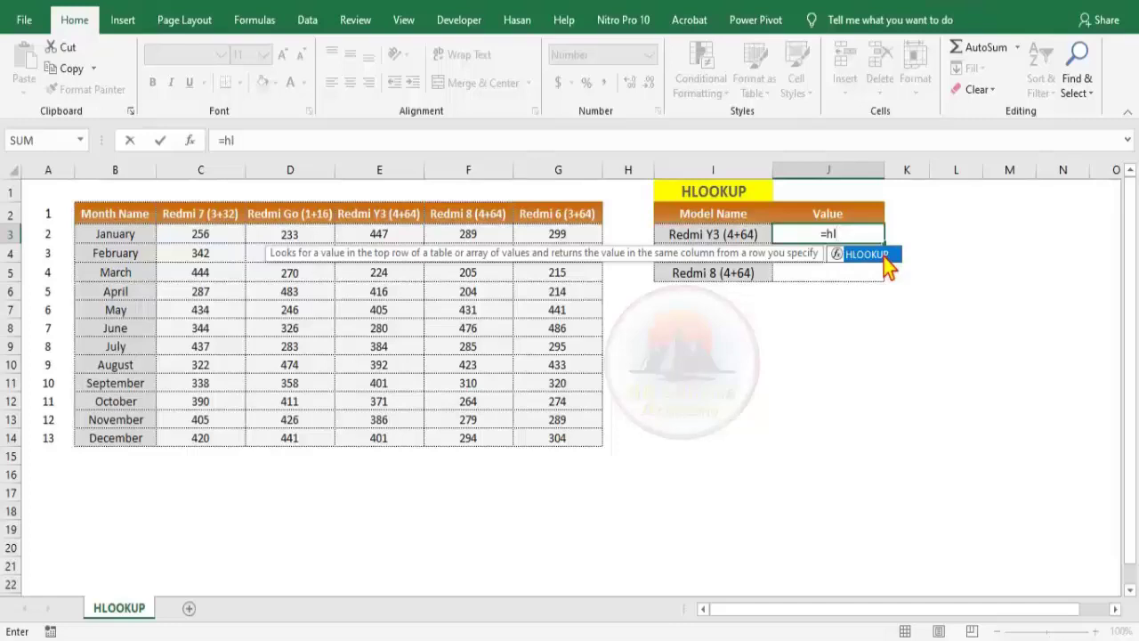
double_click(867, 254)
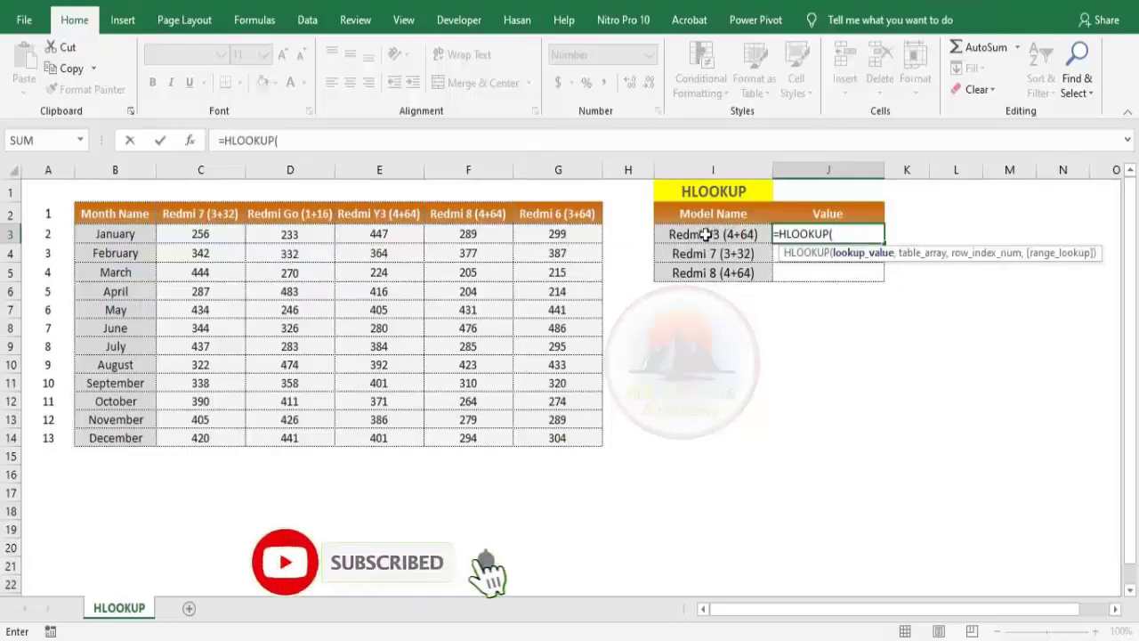
click(705, 234)
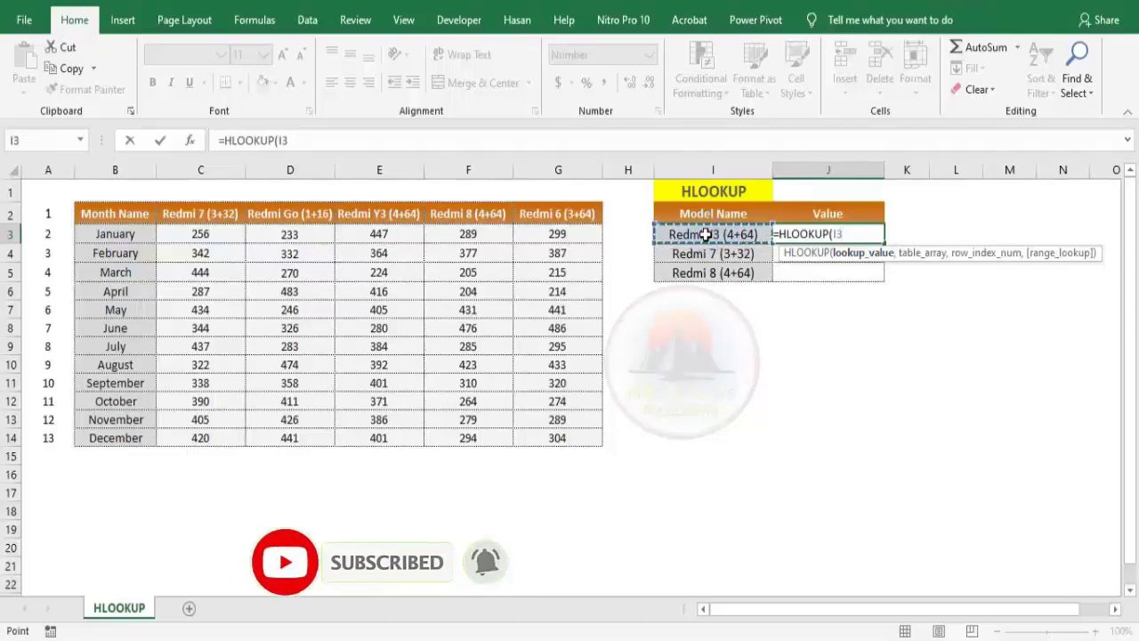
text(,)
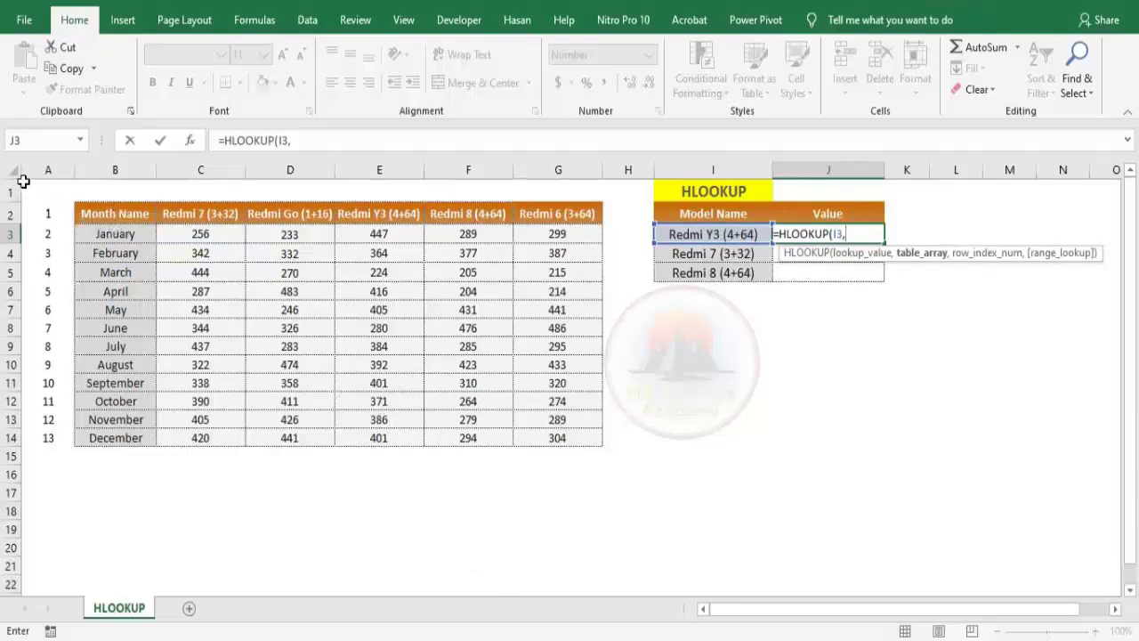
Step: Select B2:G10 as the table array of J3's HLOOKUP, giving =HLOOKUP(I3,B2:G10,
drag(18, 191, 40, 273)
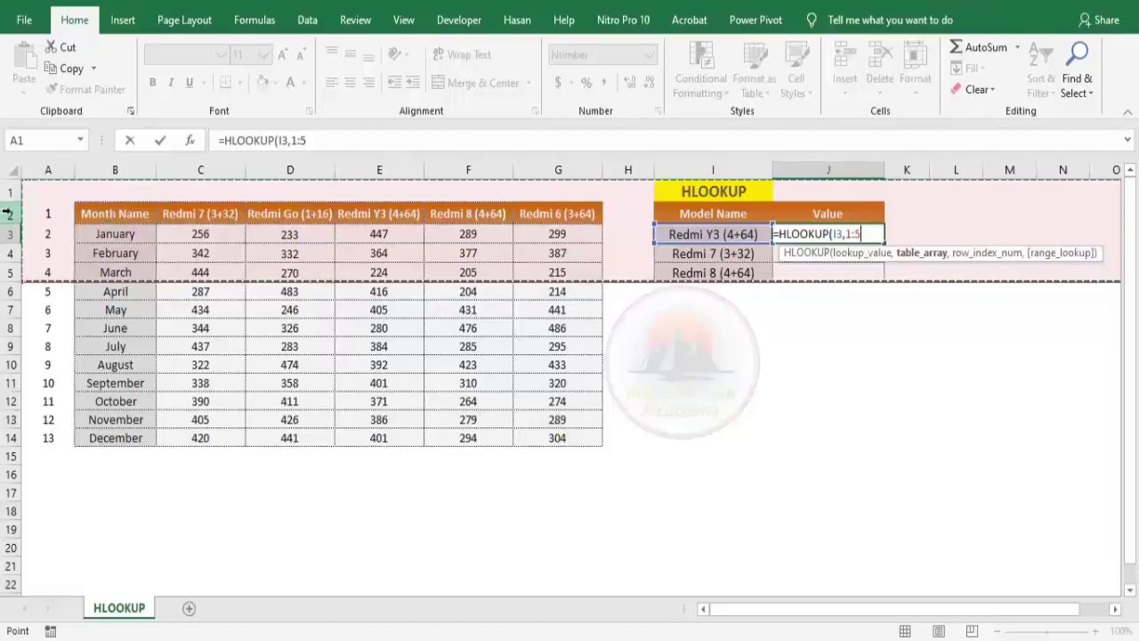
drag(4, 214, 4, 347)
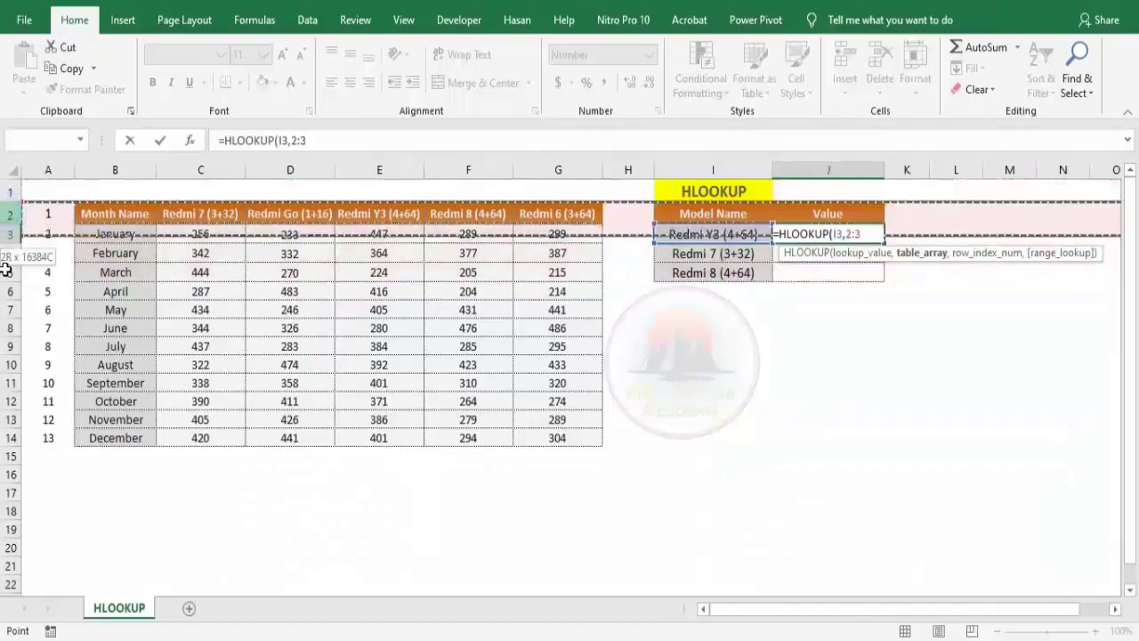
mouse_move(111, 218)
mouse_down()
mouse_move(558, 353)
mouse_move(556, 363)
mouse_up()
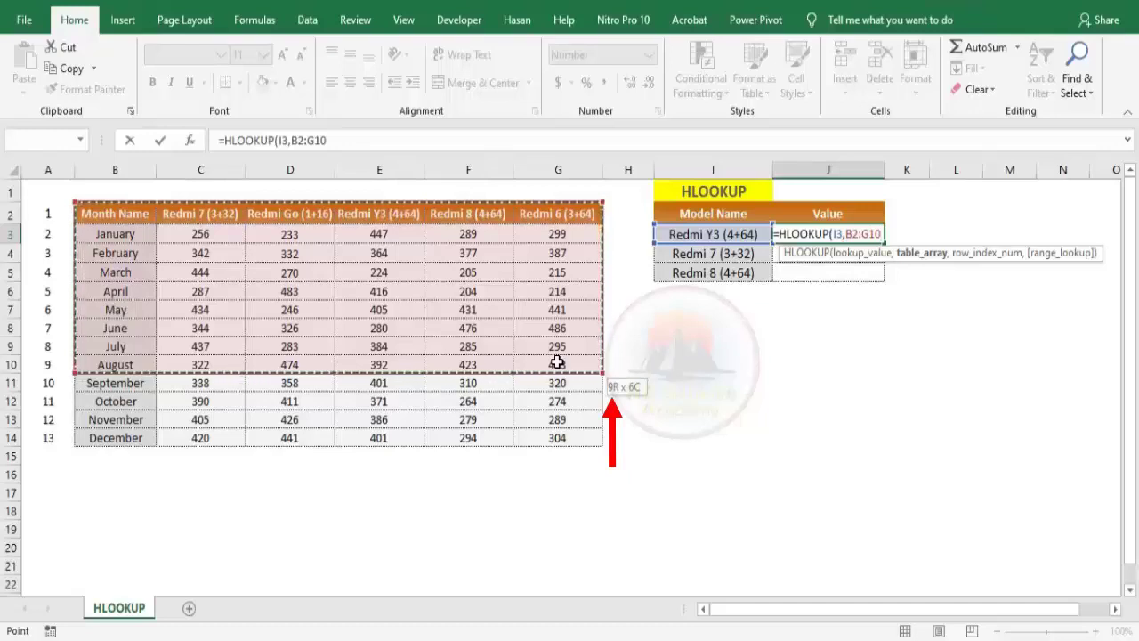
drag(557, 362, 557, 362)
Step: Finish J3 as =HLOOKUP(I3,B2:G10,9,0) with exact match, returning 392
text(,)
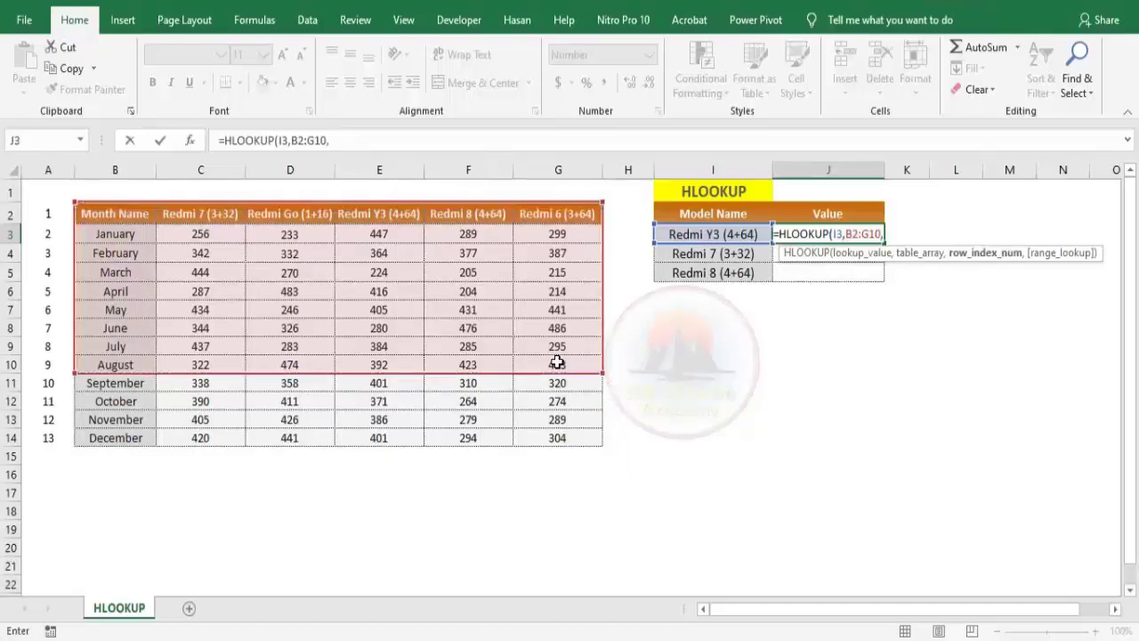
text(9)
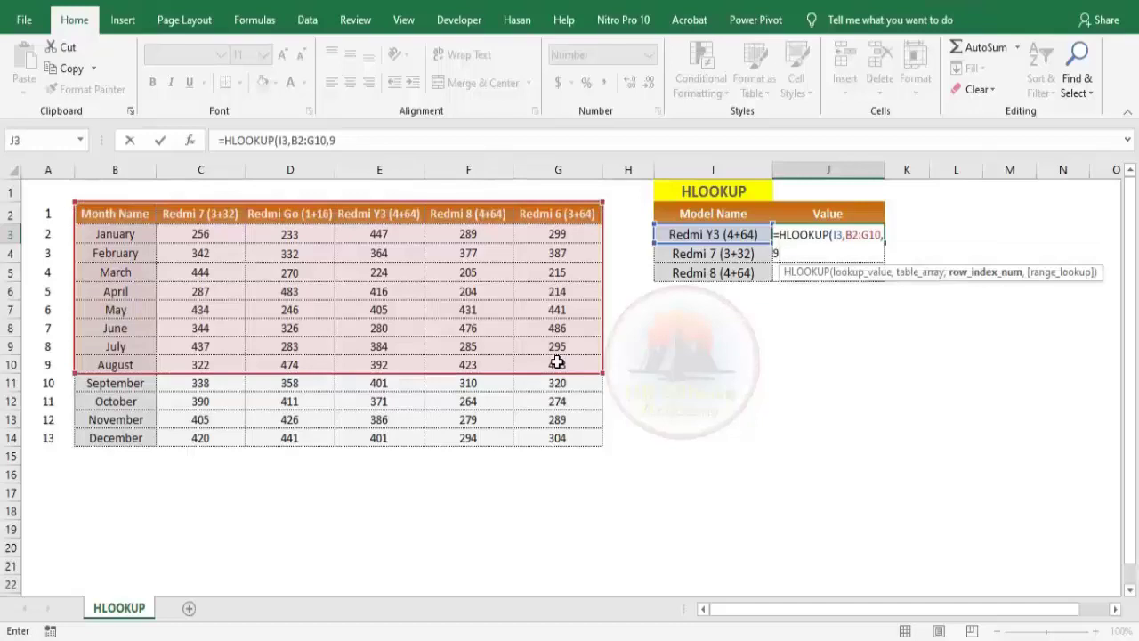
text(,)
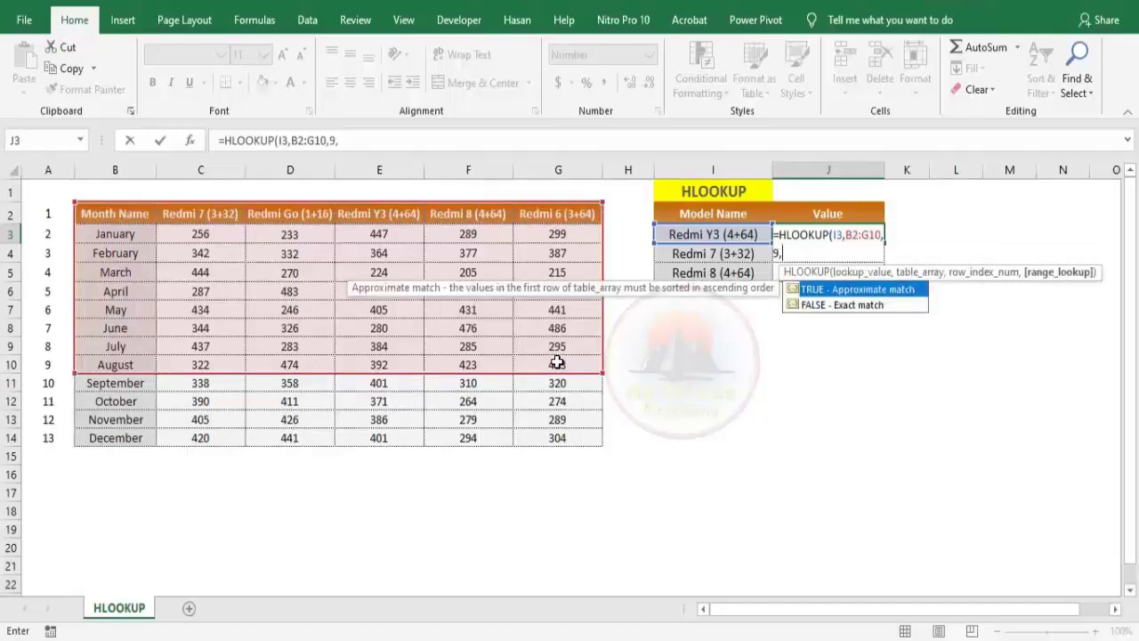
click(826, 307)
text(false)
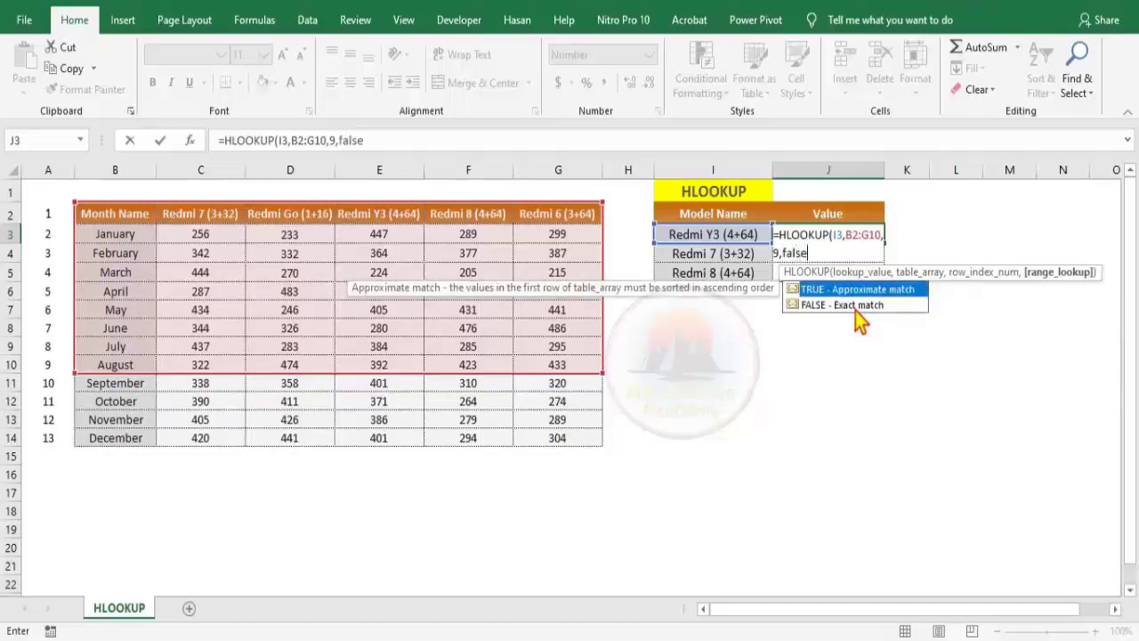
key(BackSpace)
key(BackSpace)
key(BackSpace)
key(BackSpace)
key(BackSpace)
text(0)
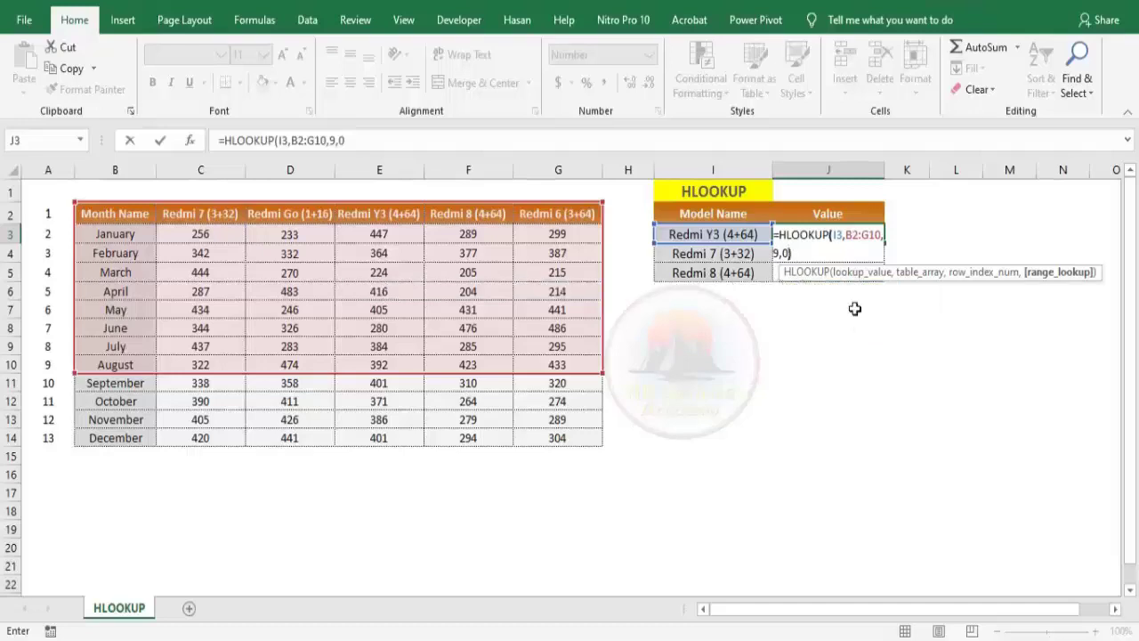
text())
key(Return)
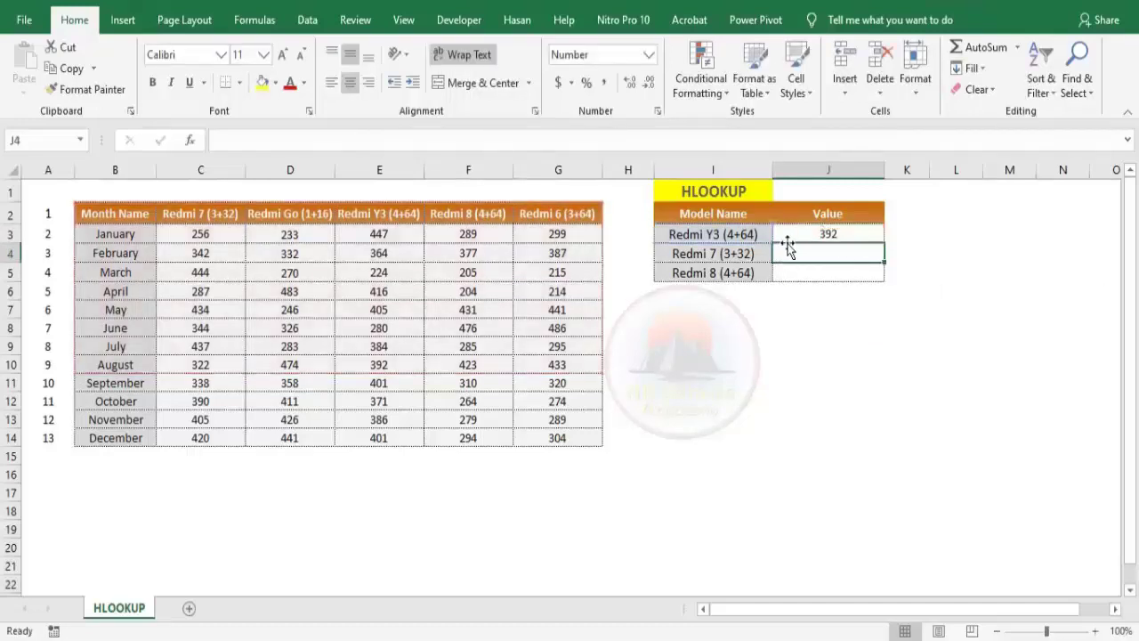
Step: Find the Redmi Y3 (4+64) column and confirm its August value 392 in E10
click(754, 233)
key(ctrl+c)
key(ctrl+f)
key(Return)
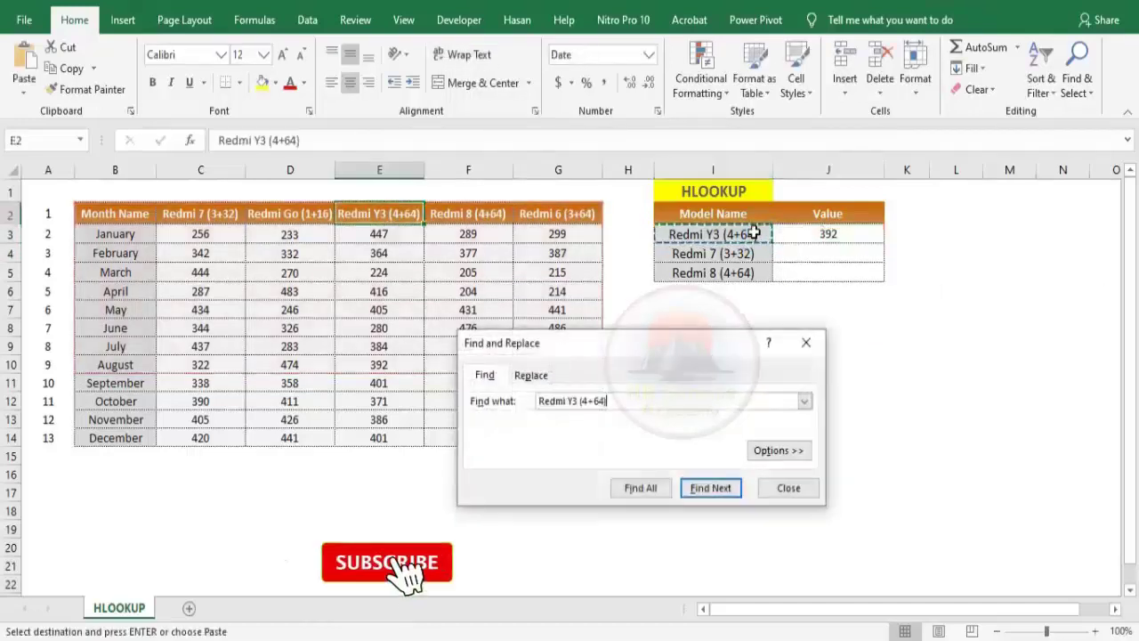
key(Escape)
drag(397, 216, 390, 367)
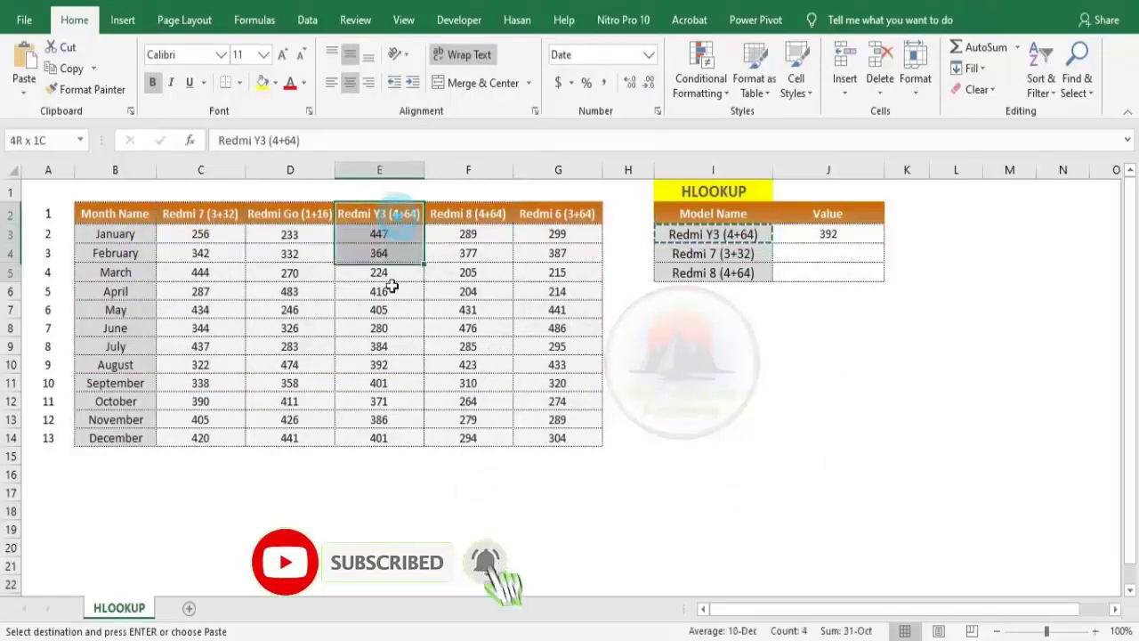
click(390, 367)
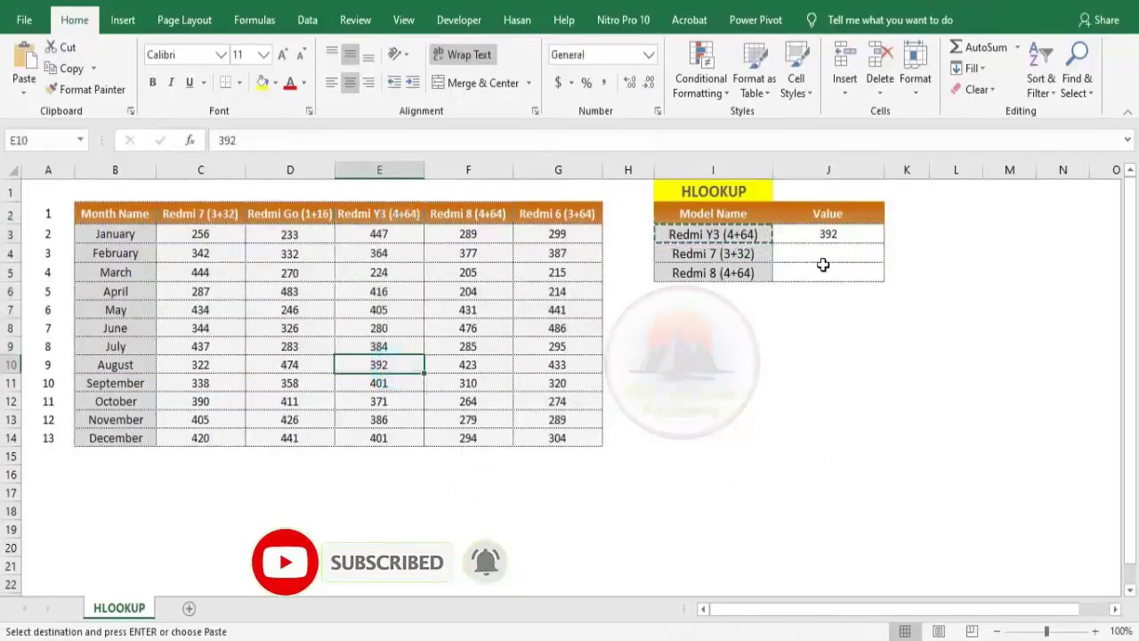
click(831, 236)
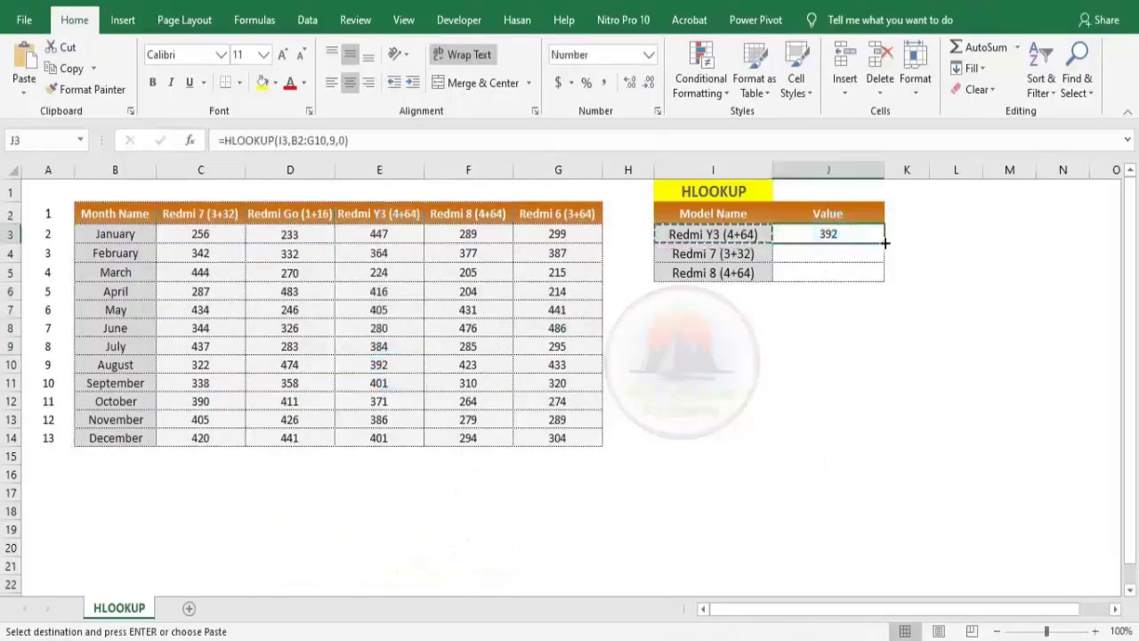
Step: Copy J3's formula down to J4:J5 and inspect J4's shifted B3:G11 range
drag(886, 243, 872, 276)
click(864, 253)
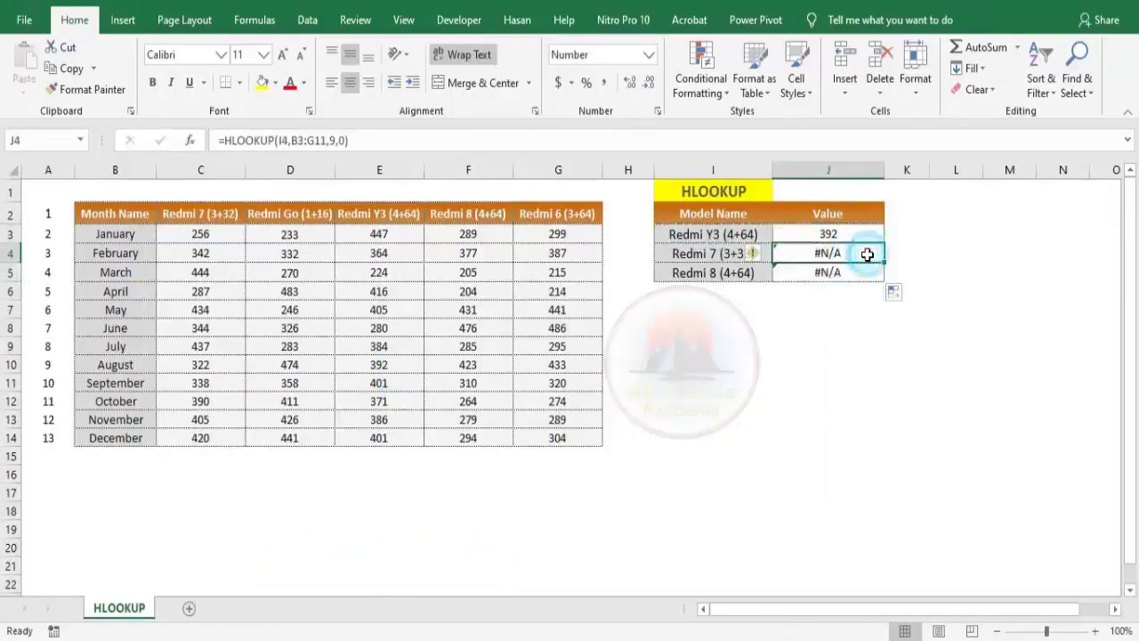
click(404, 142)
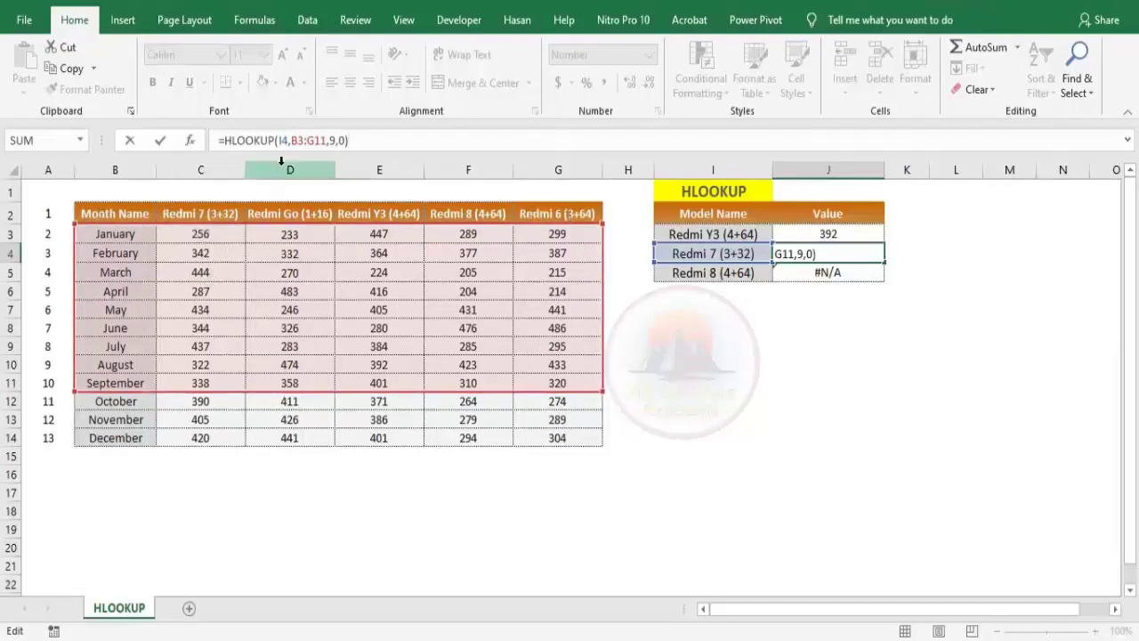
Step: Rewrite J3 as =HLOOKUP(I3,$B$2:$G$10,9,0) with an absolute table range
click(840, 235)
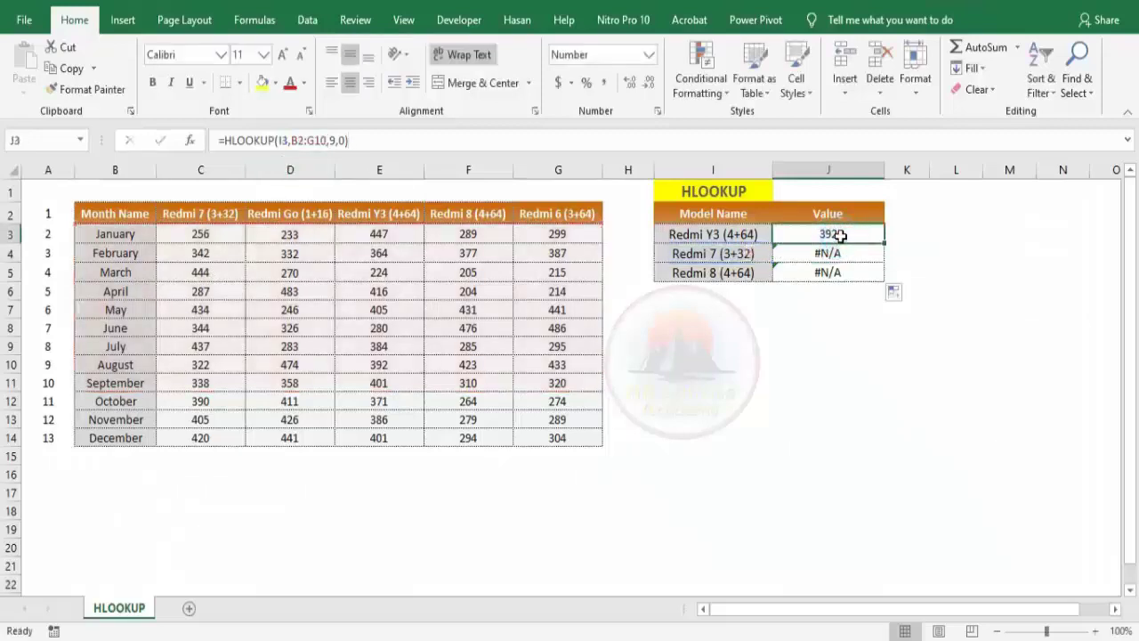
text(=hl)
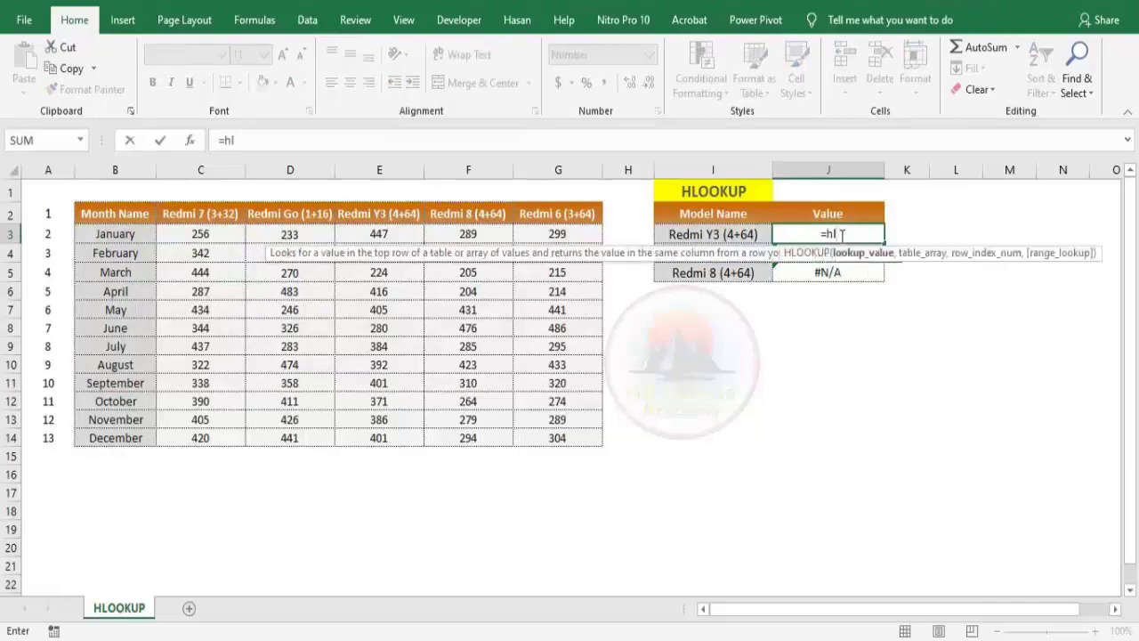
key(Tab)
click(698, 233)
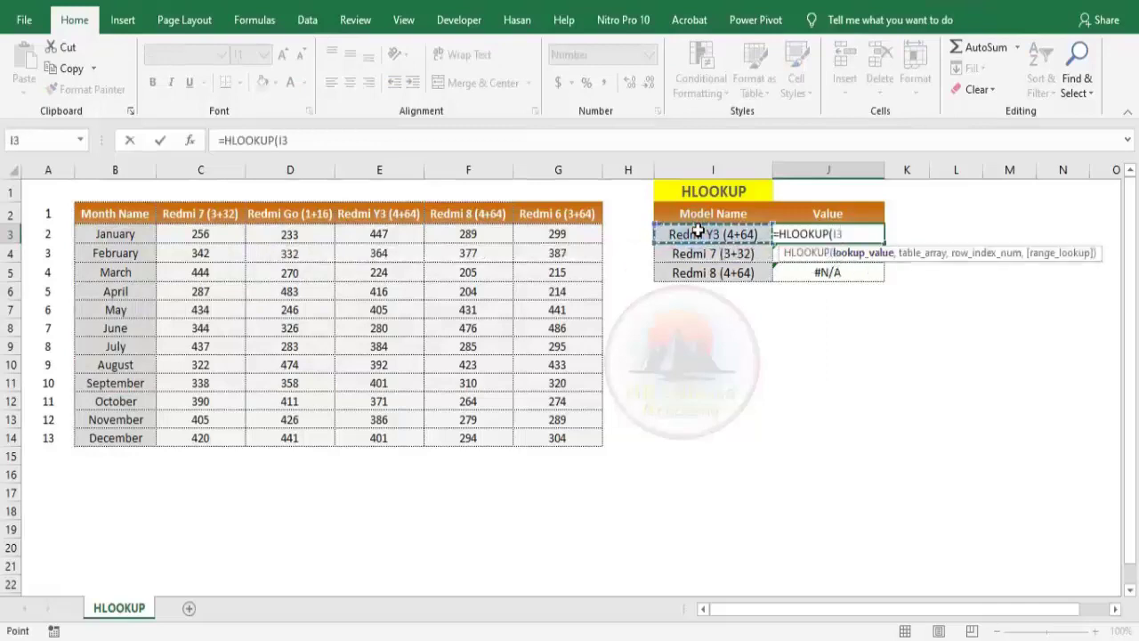
text(,)
mouse_move(89, 213)
mouse_down()
mouse_move(478, 306)
mouse_move(563, 364)
mouse_up()
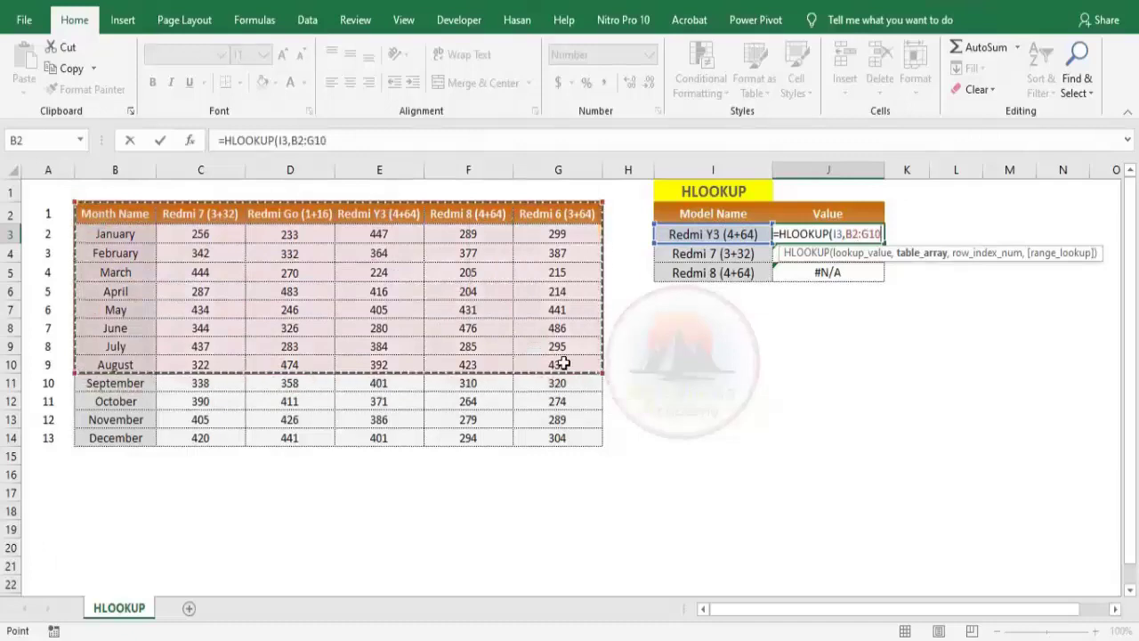
key(F4)
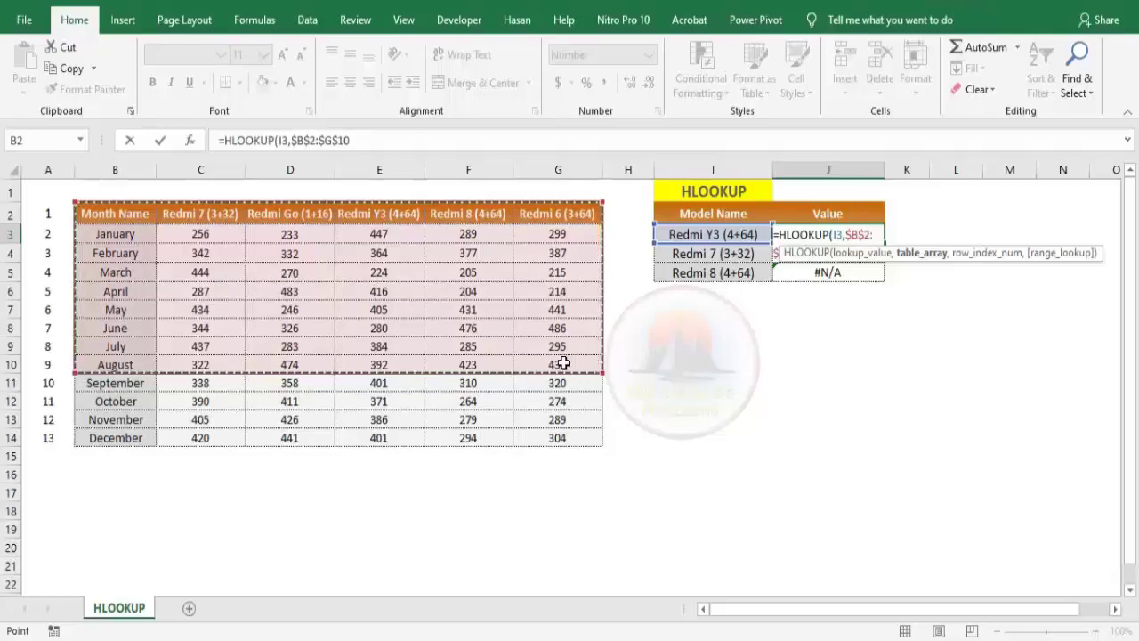
text(,)
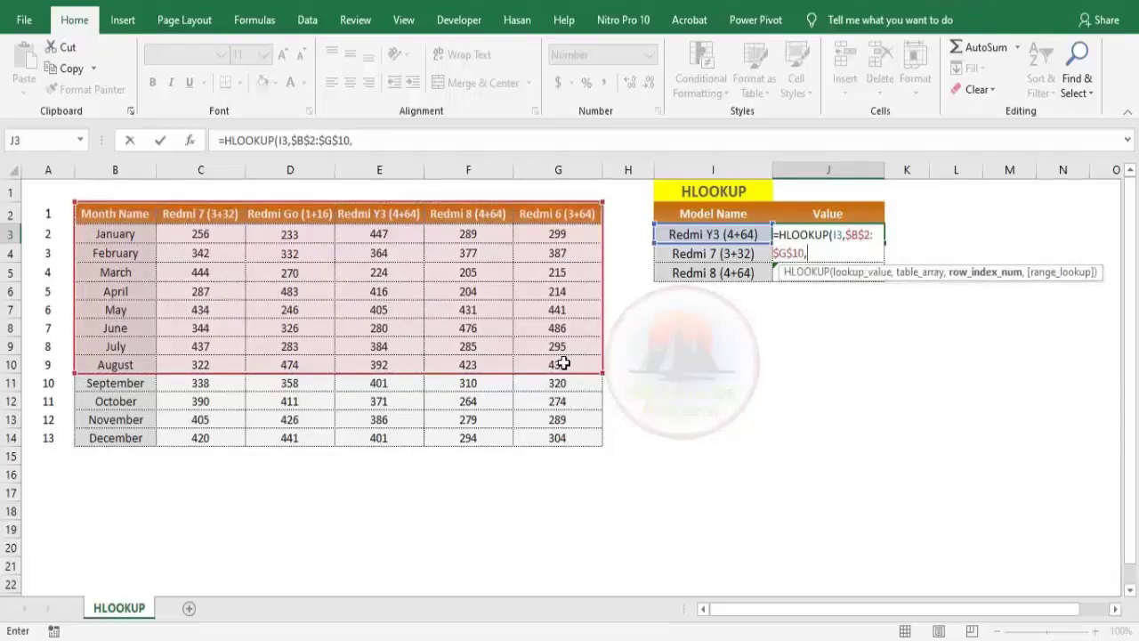
text(9,0)
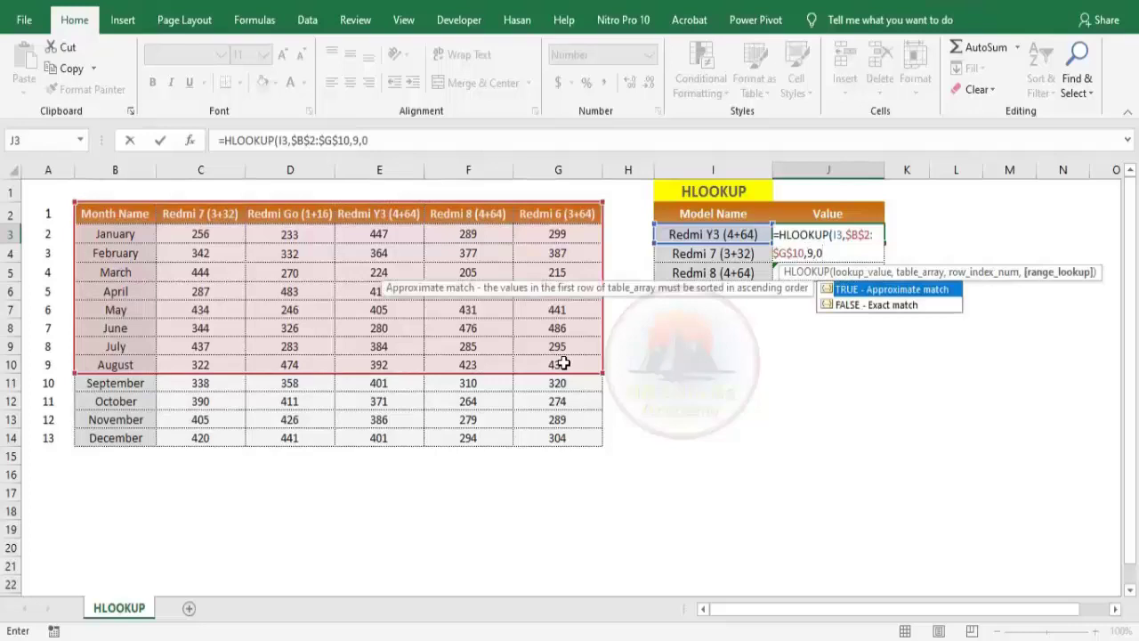
text())
key(ctrl+Return)
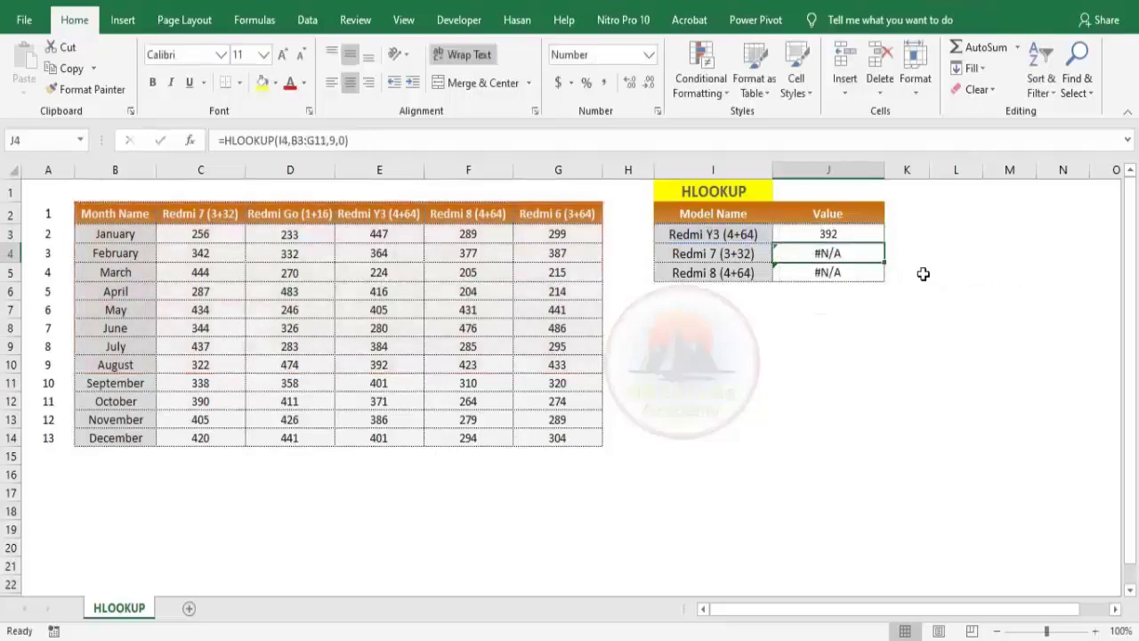
Step: Fill the formula down to J4:J5 and check 322 and 423 against C10 and F10
drag(883, 244, 883, 286)
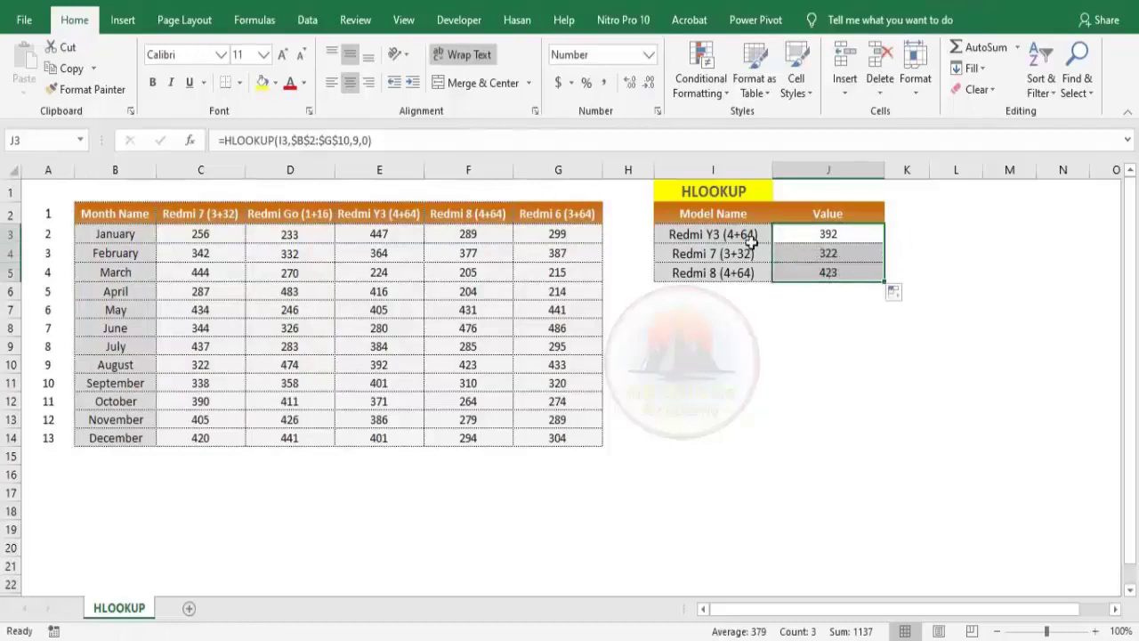
click(733, 260)
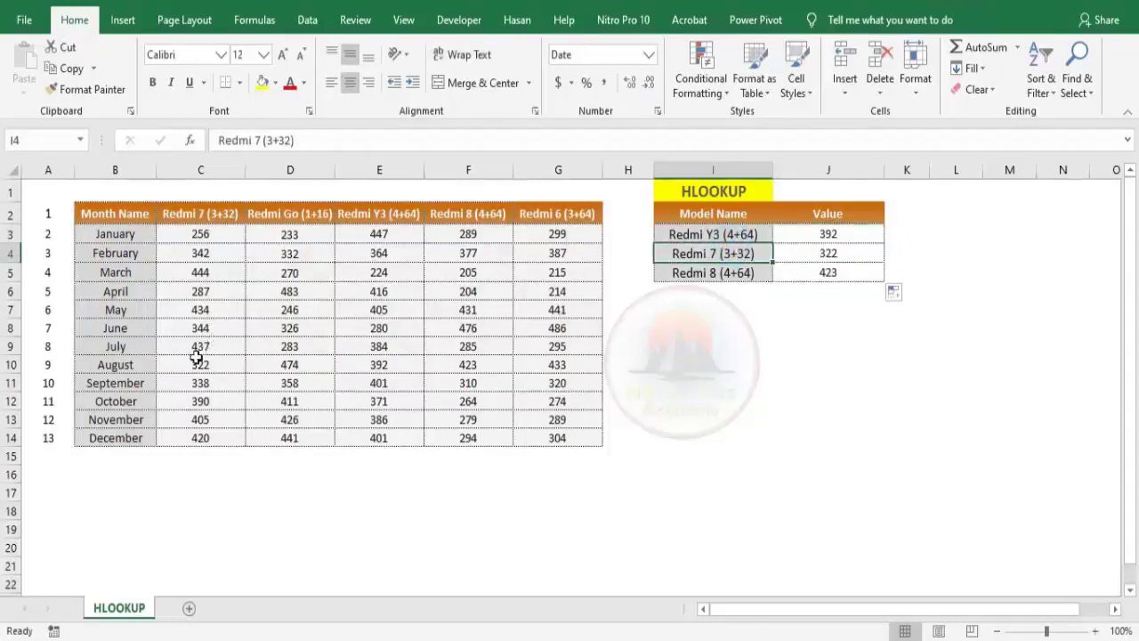
click(196, 364)
click(834, 274)
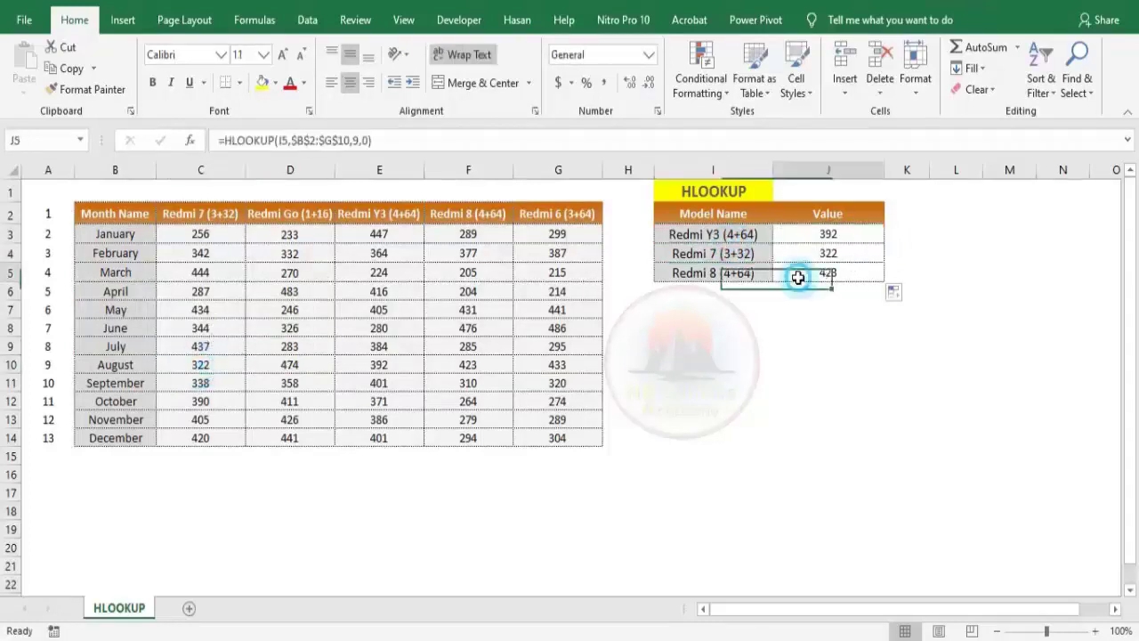
click(479, 363)
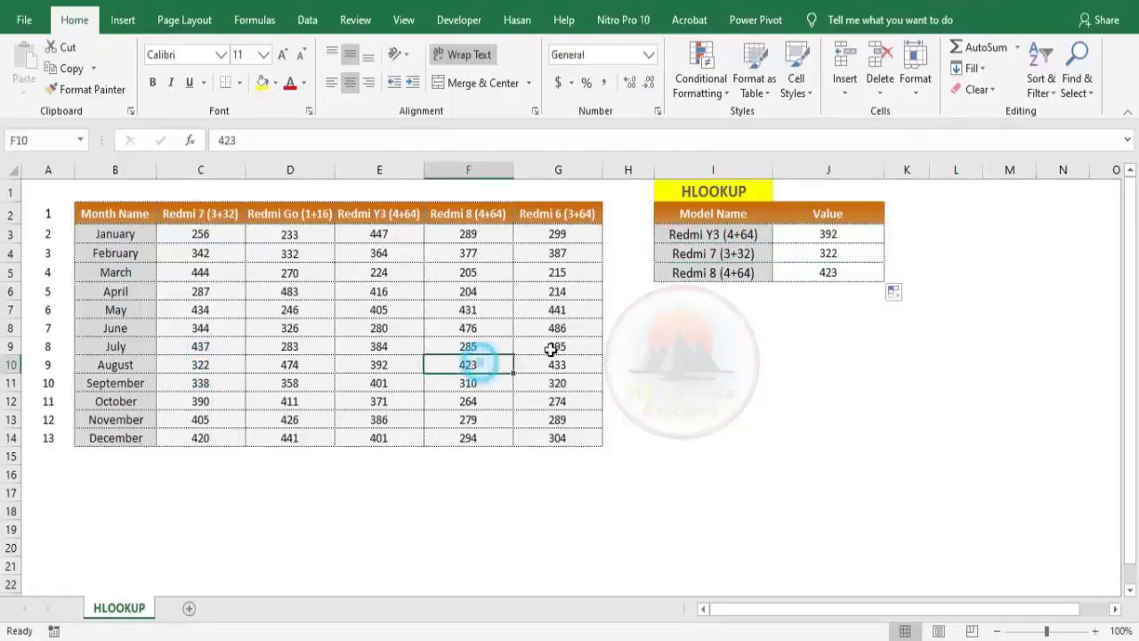
click(872, 274)
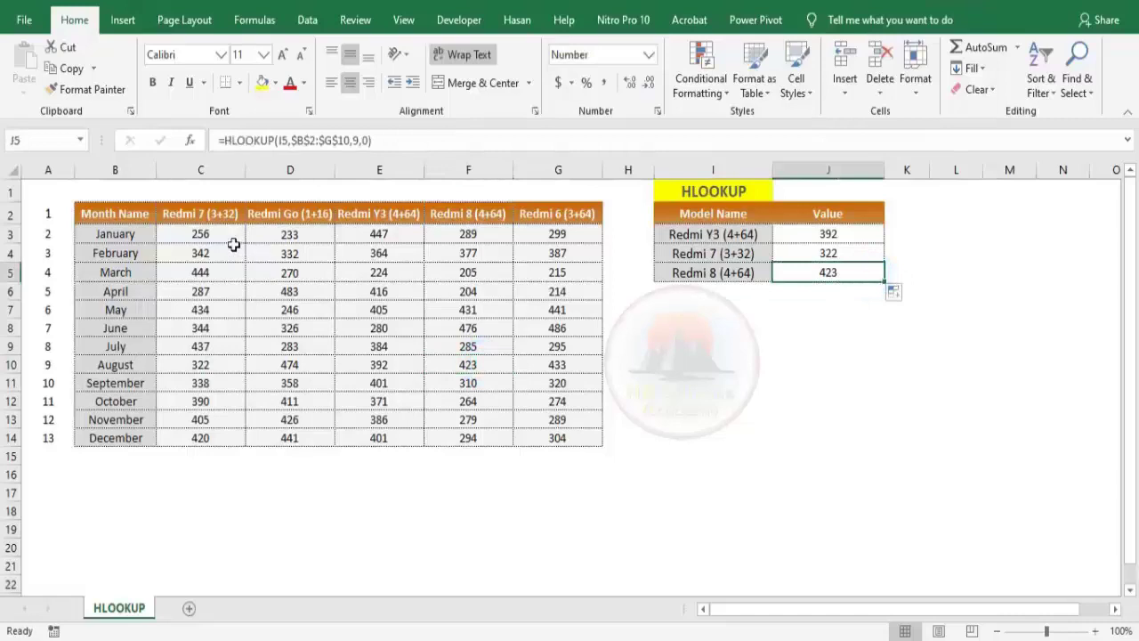
drag(49, 215, 57, 439)
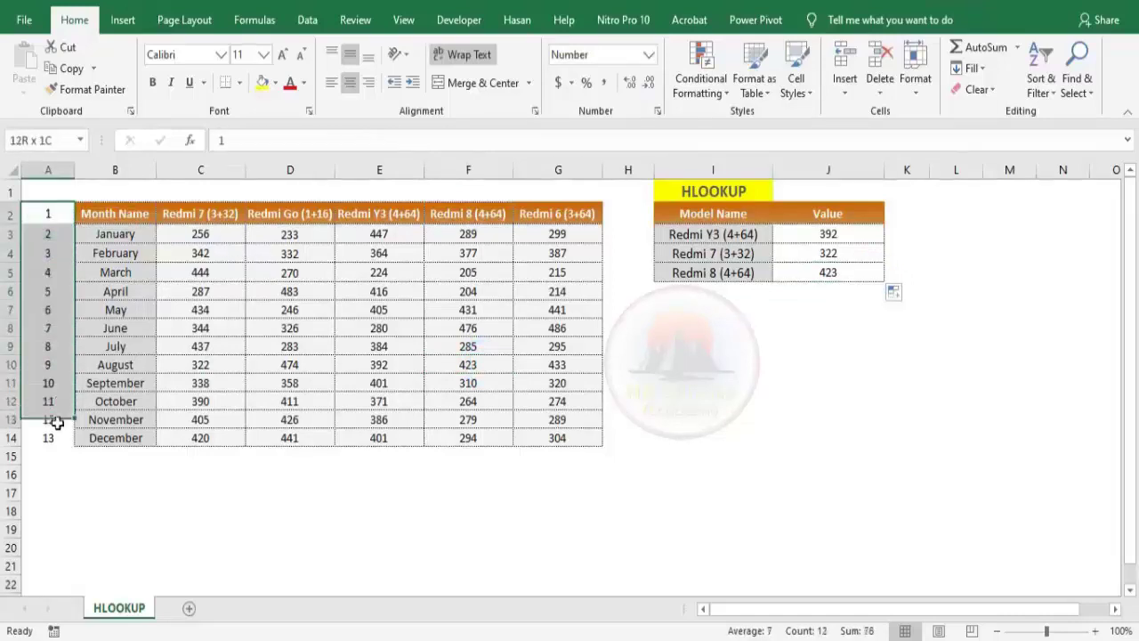
click(89, 216)
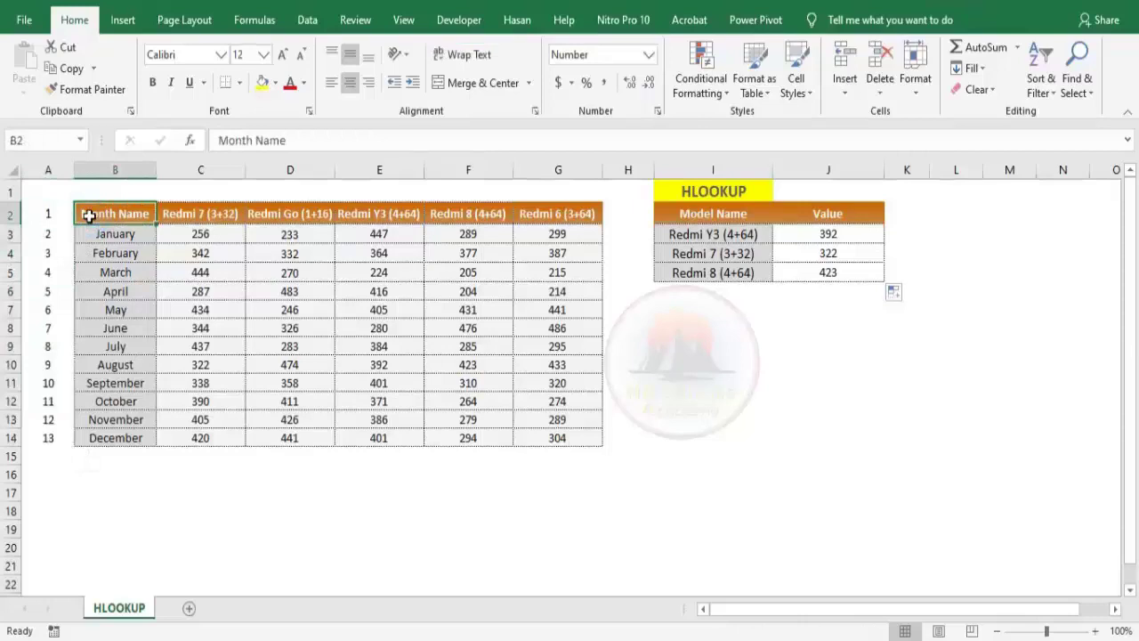
click(49, 215)
click(52, 234)
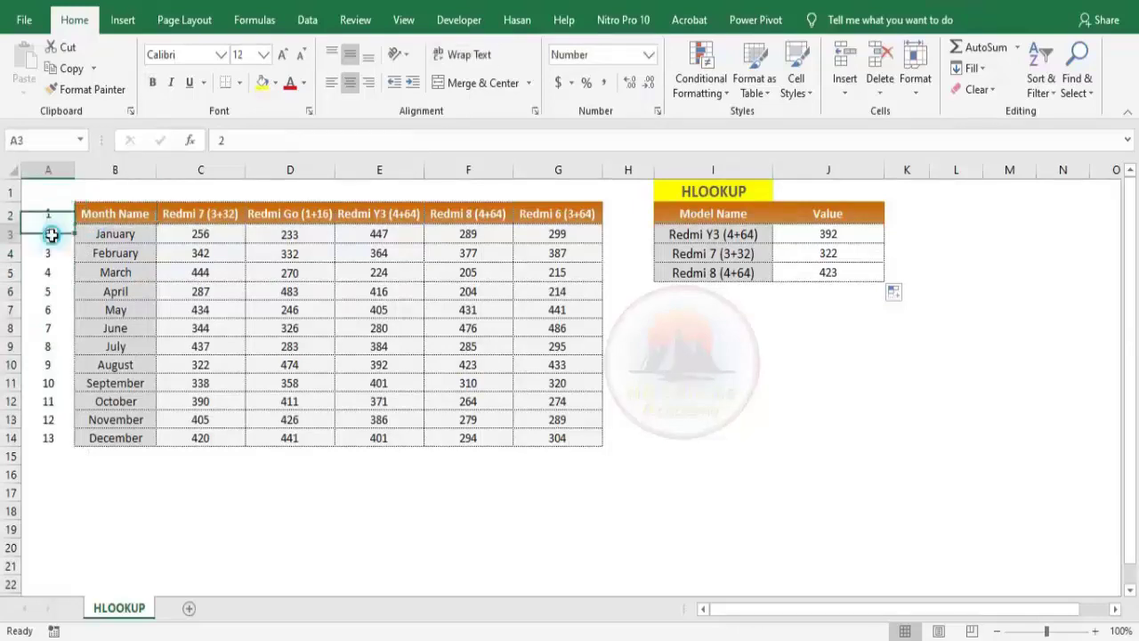
click(49, 252)
click(54, 273)
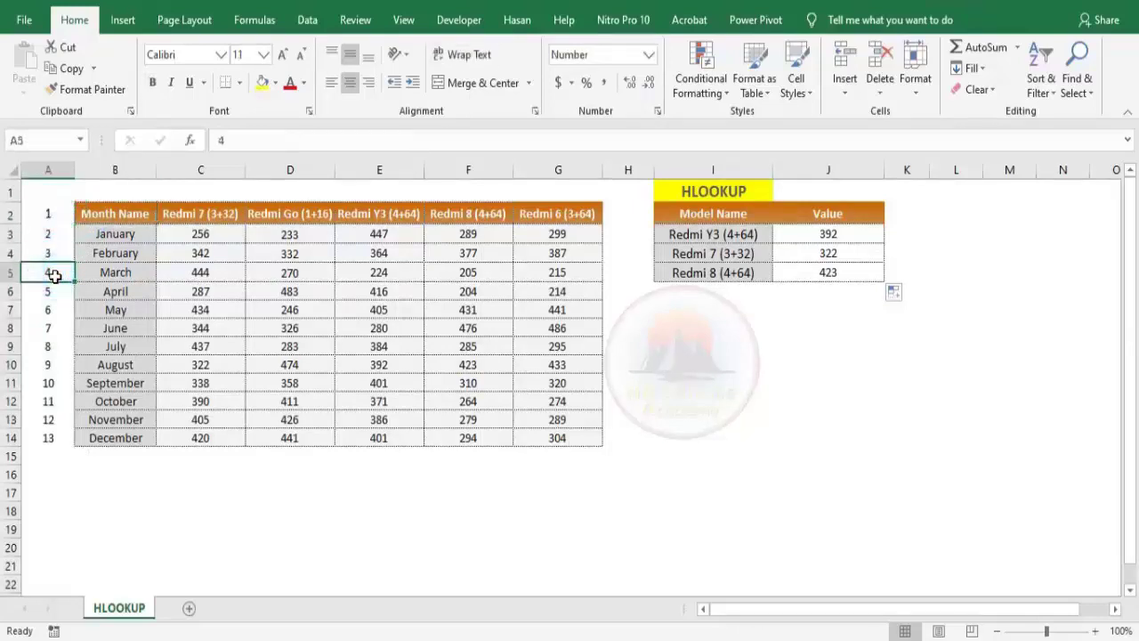
click(108, 366)
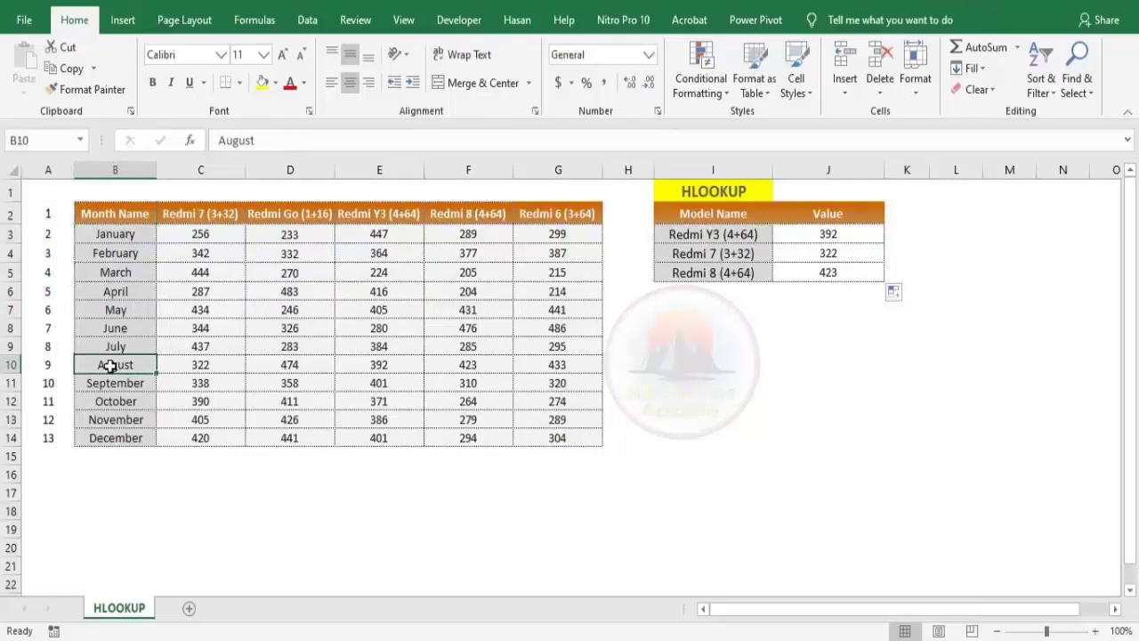
click(190, 363)
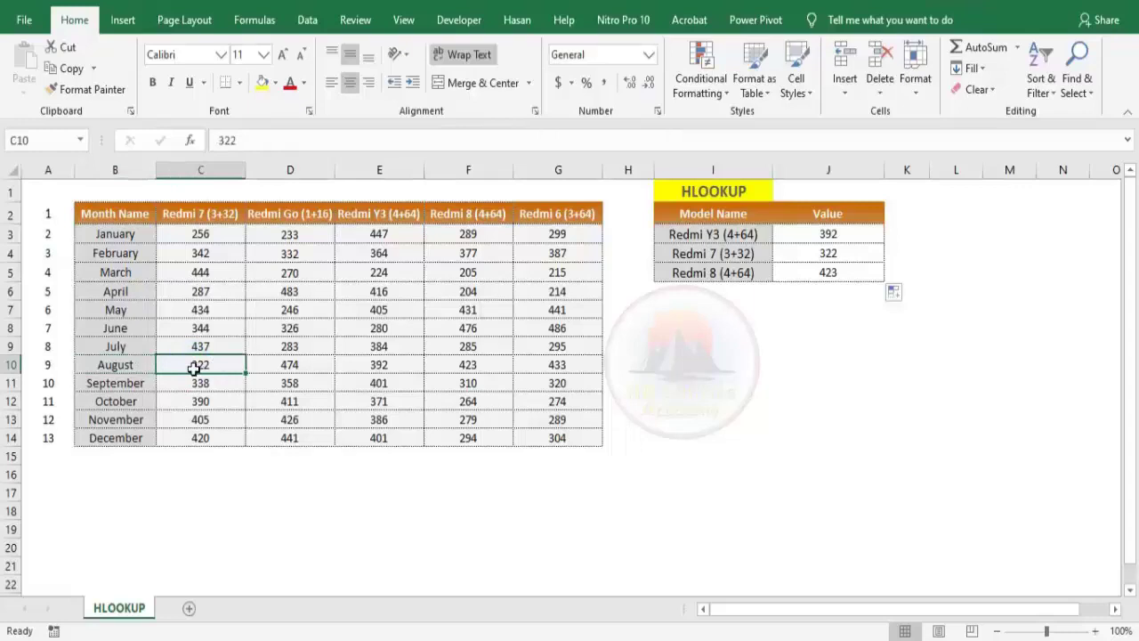
click(12, 365)
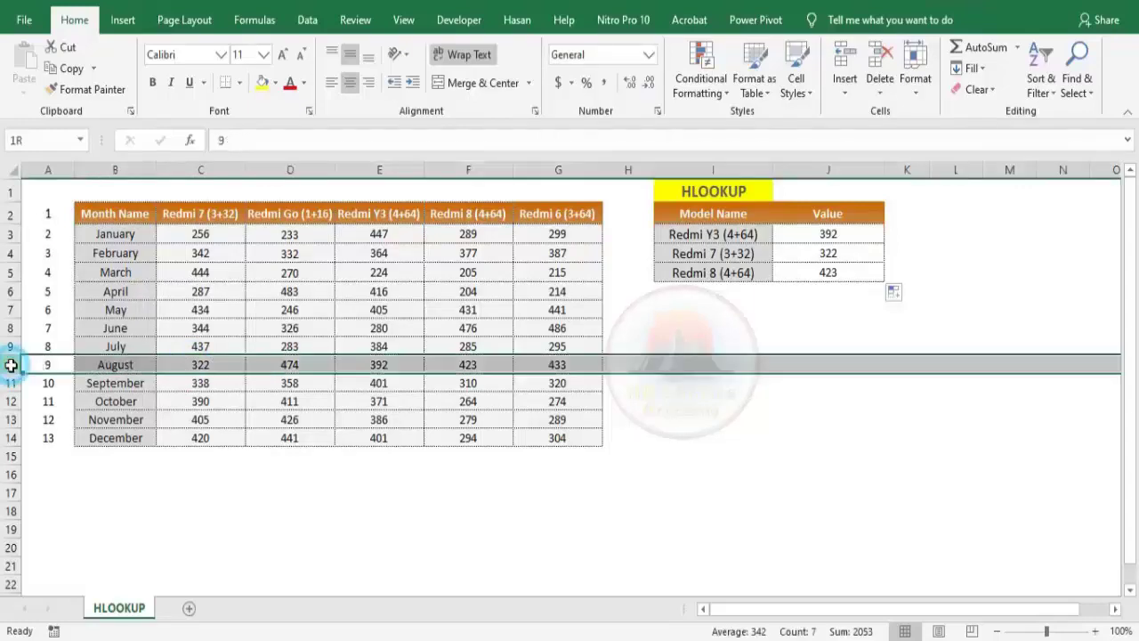
click(800, 242)
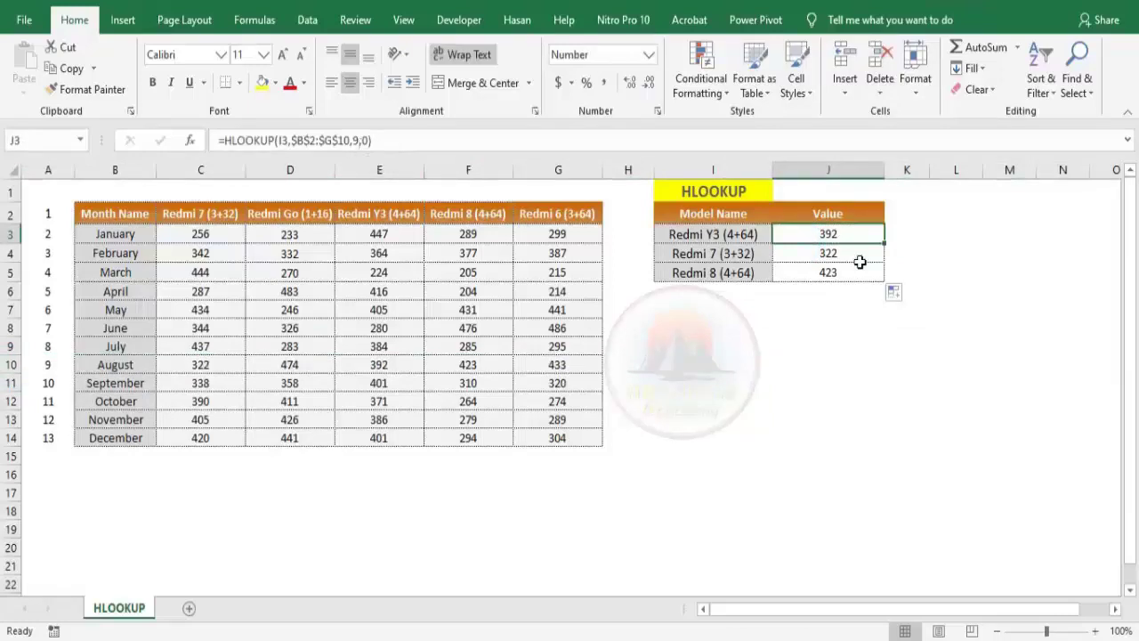
Step: Enter =HLOOKUP(I3,$B$2:$G$14,13,0) in J3, returning December sales of 401
text(=hl)
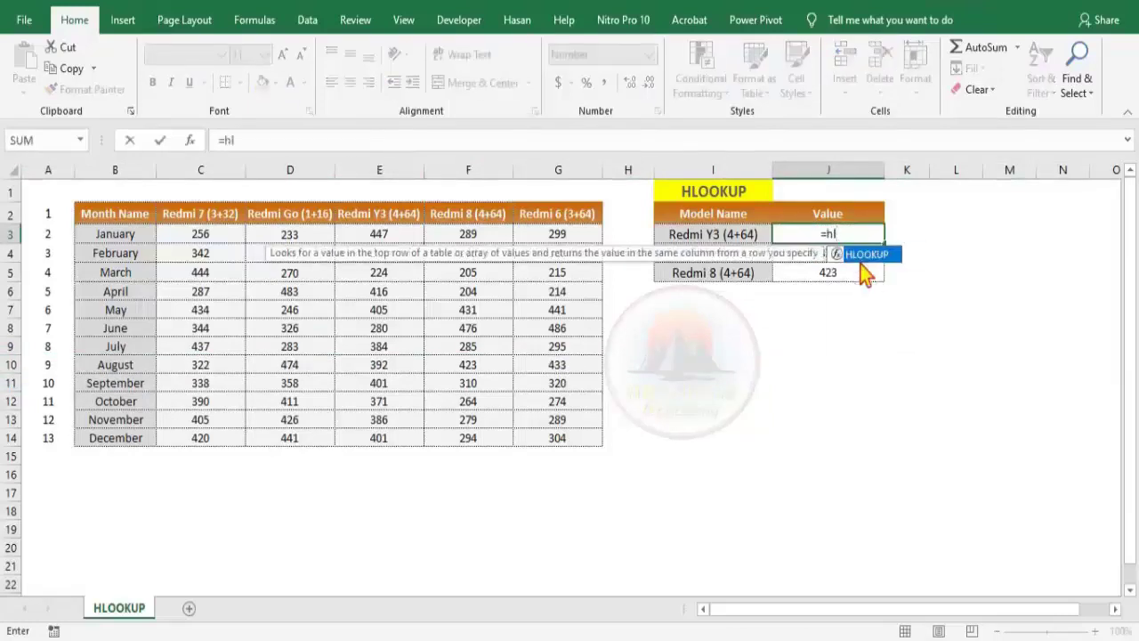
key(Tab)
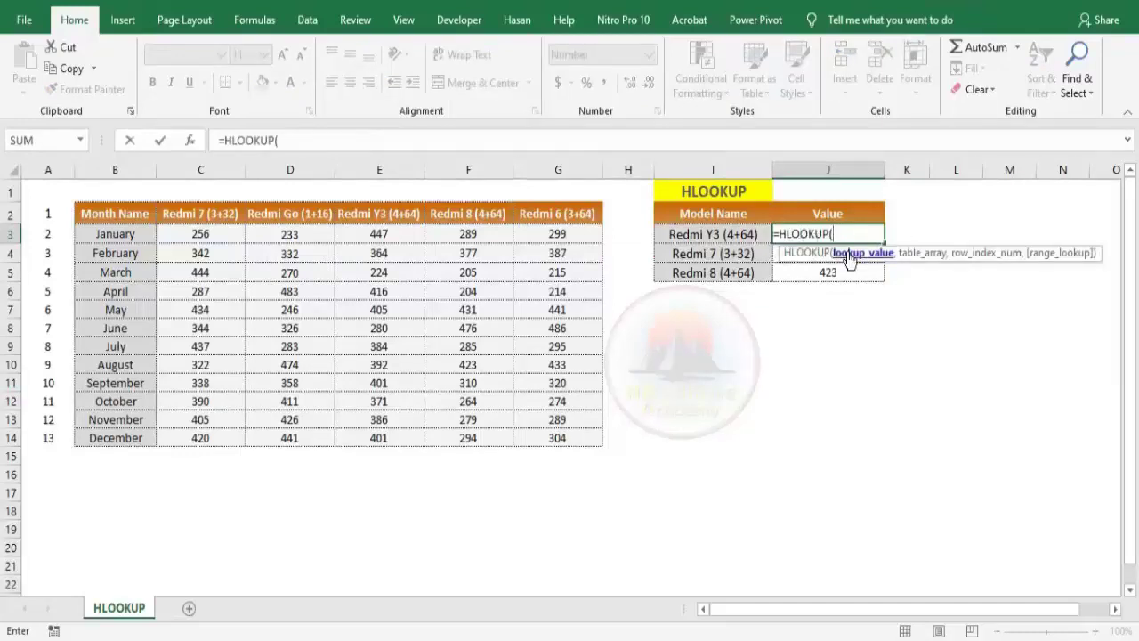
click(721, 236)
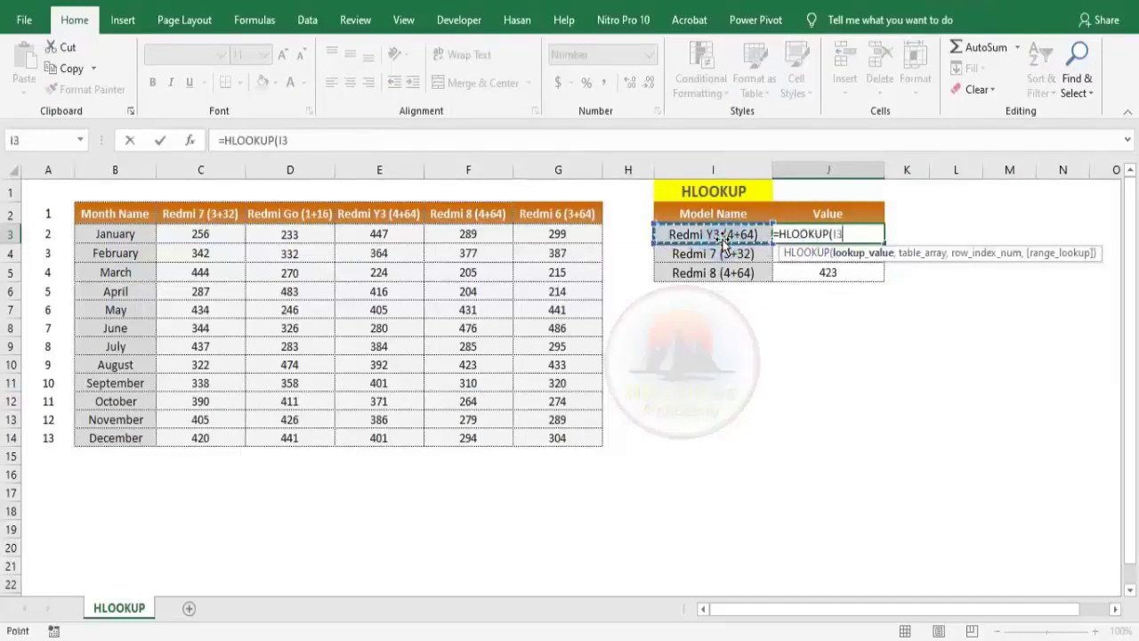
text(,)
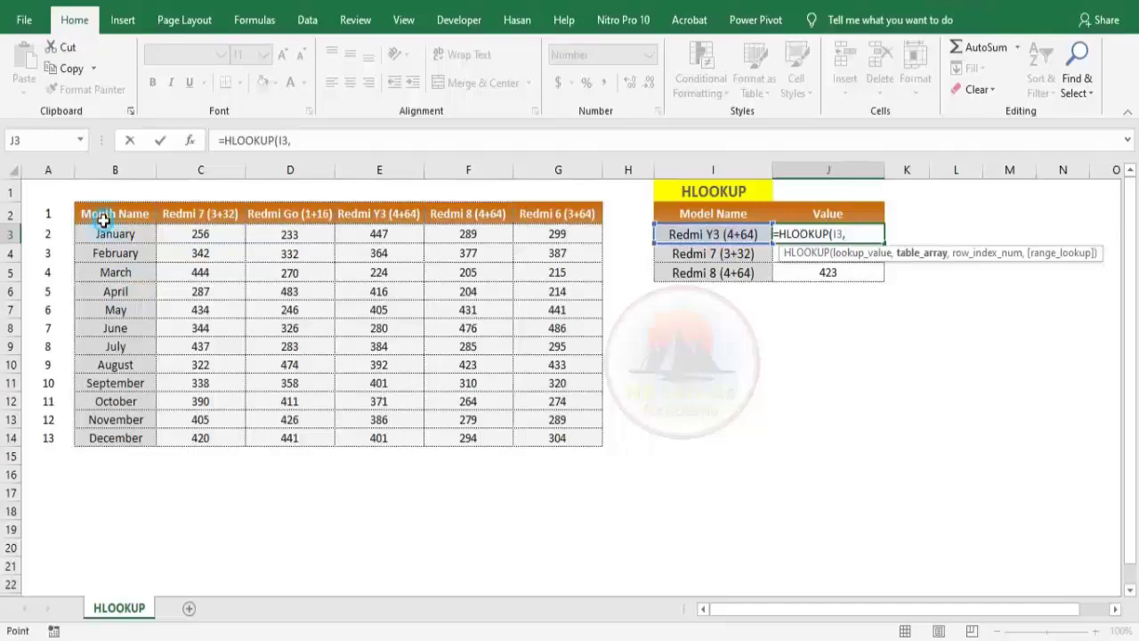
drag(103, 220, 547, 438)
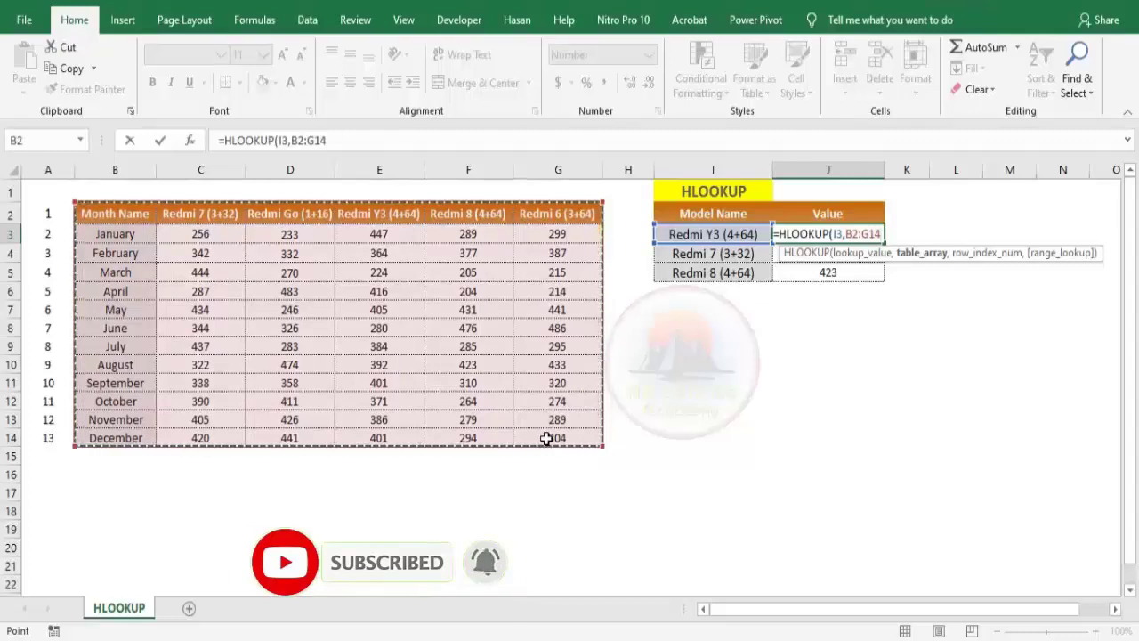
key(F4)
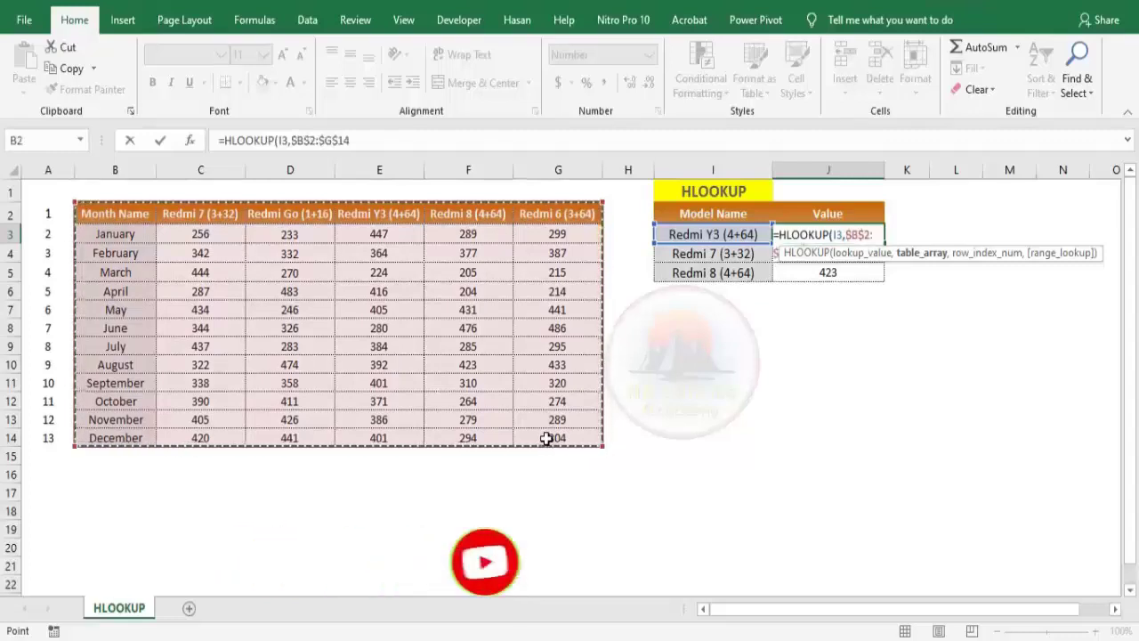
text(,1)
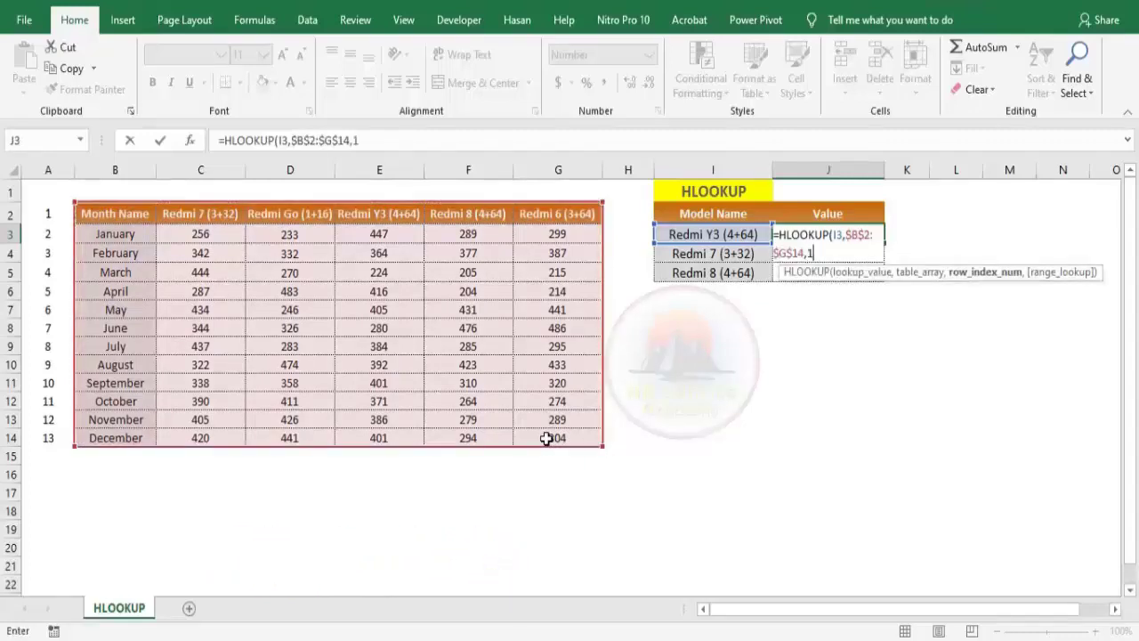
text(3,0)
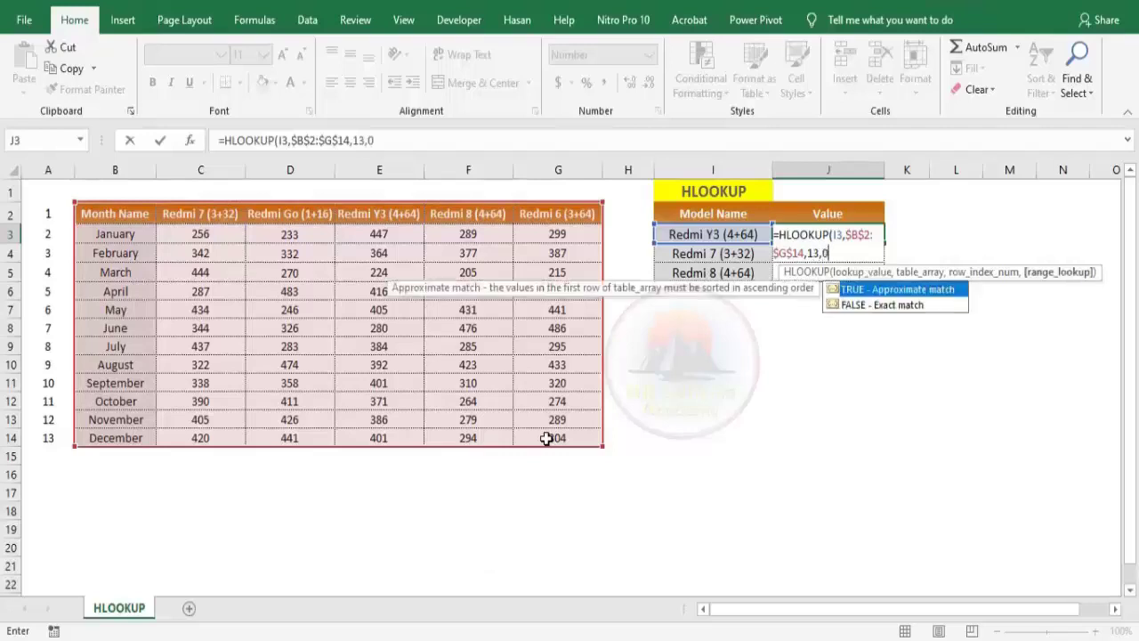
text())
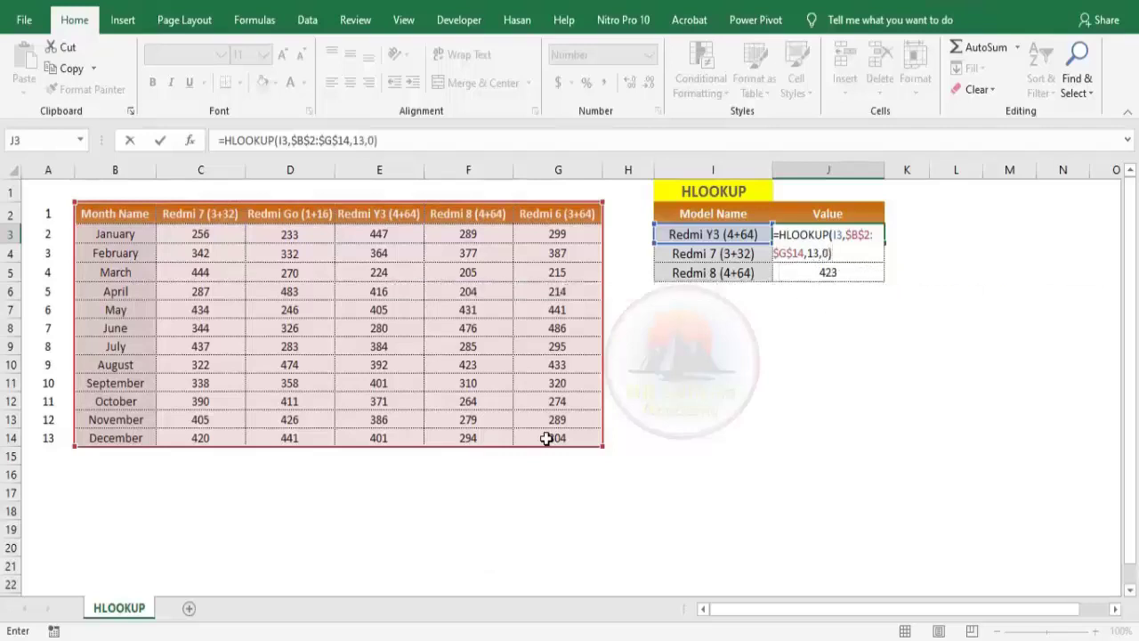
key(Return)
Step: Fill J3's December formula down to J4:J5 and verify 401, 420 and 294 against row 14
click(884, 236)
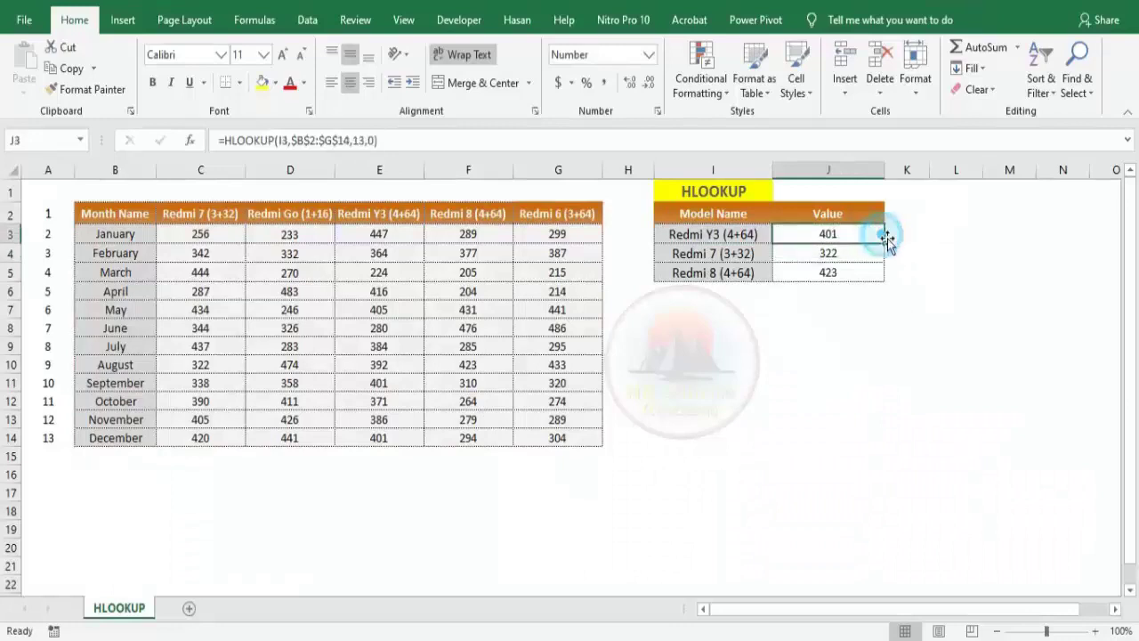
drag(887, 241, 879, 280)
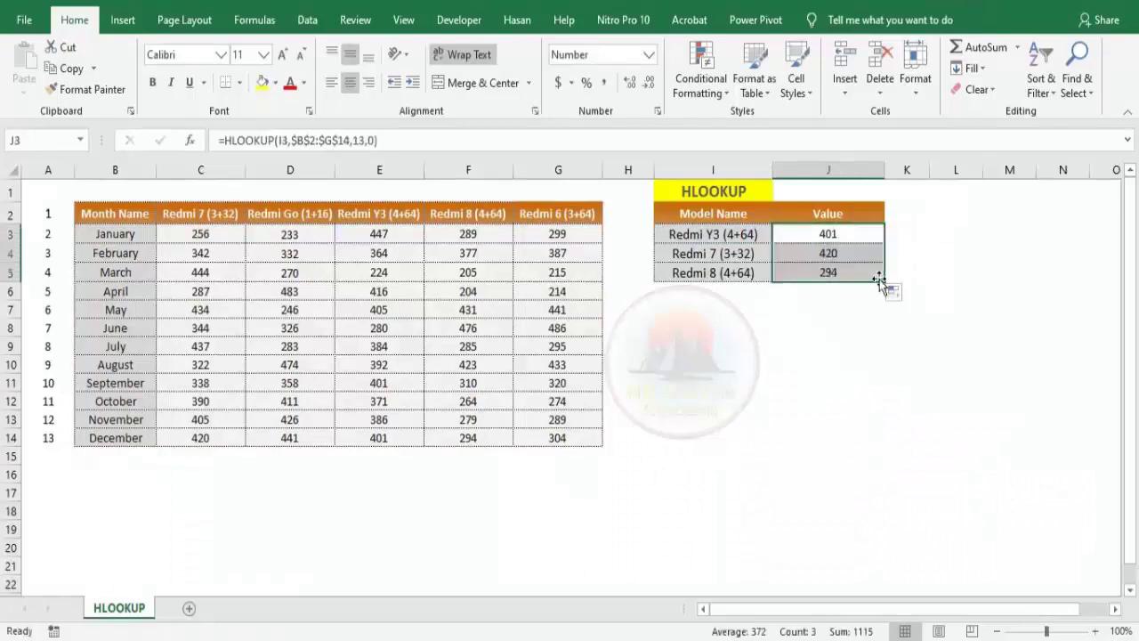
click(383, 436)
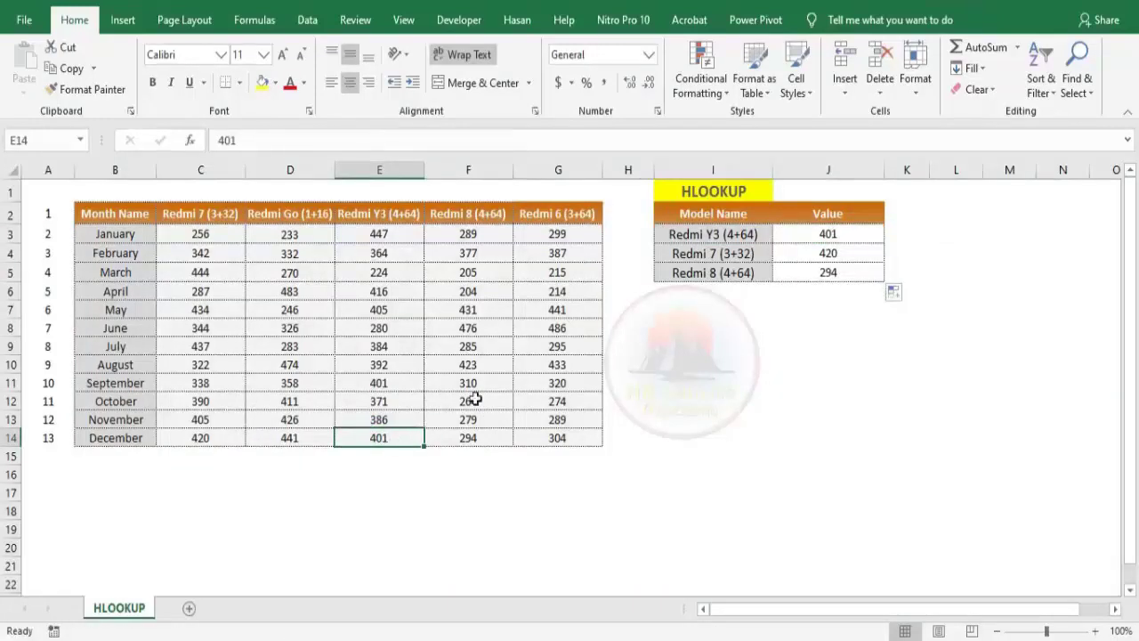
click(836, 234)
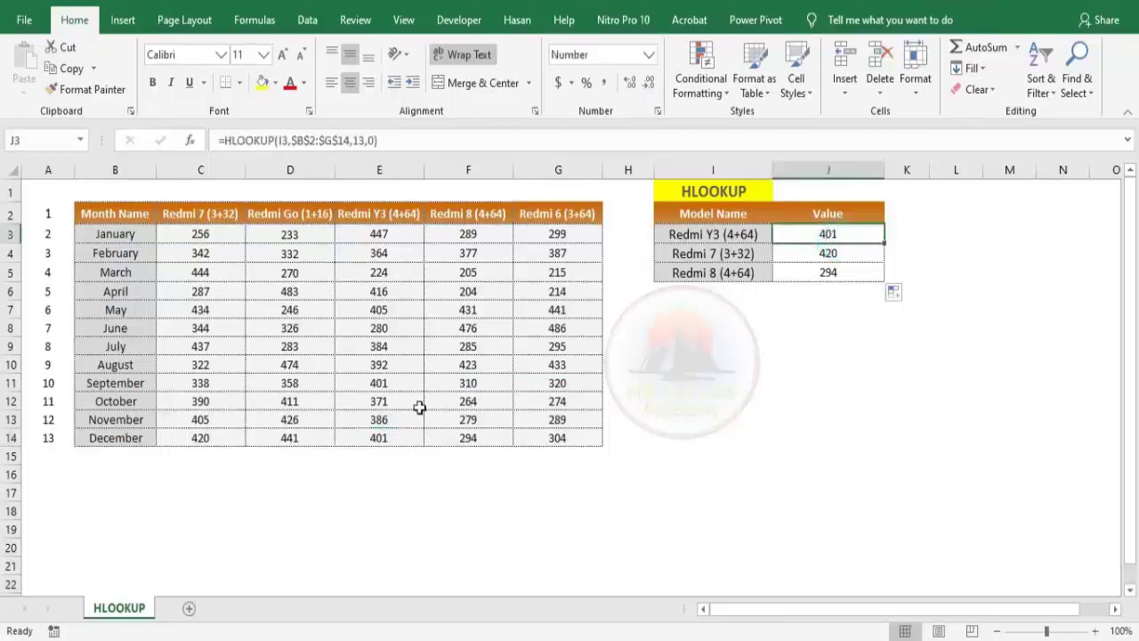
click(218, 437)
click(829, 254)
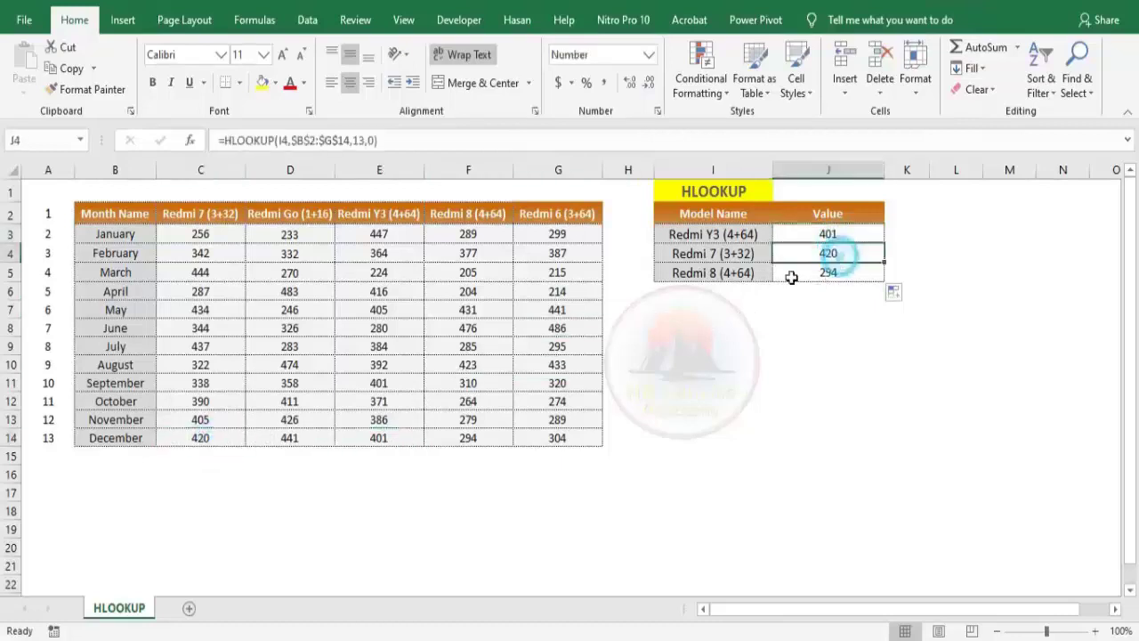
click(443, 443)
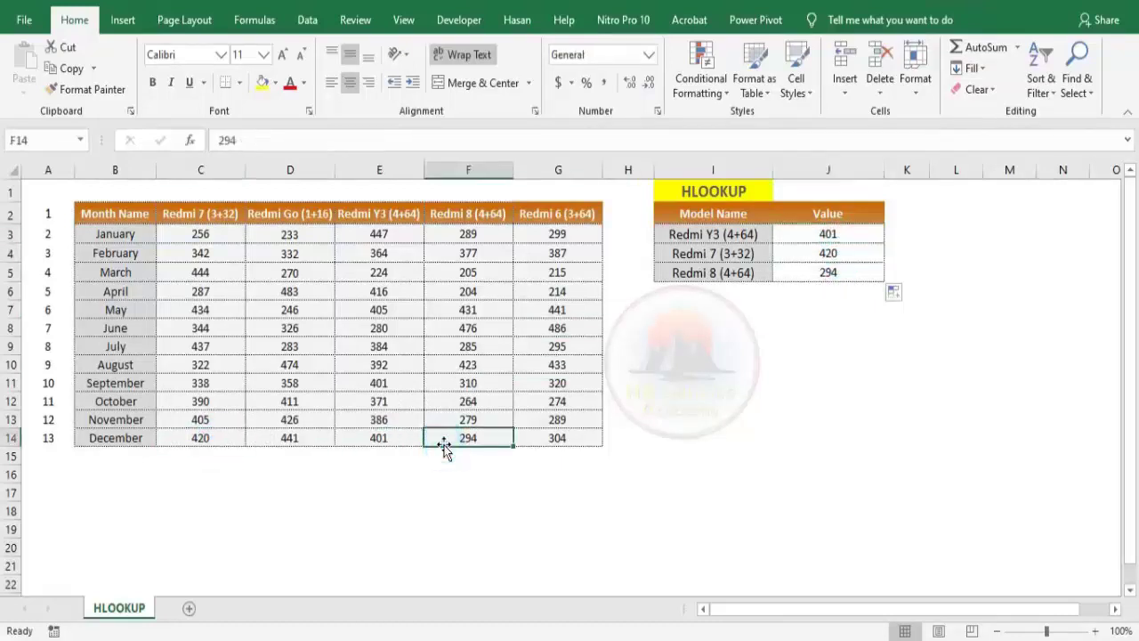
click(826, 274)
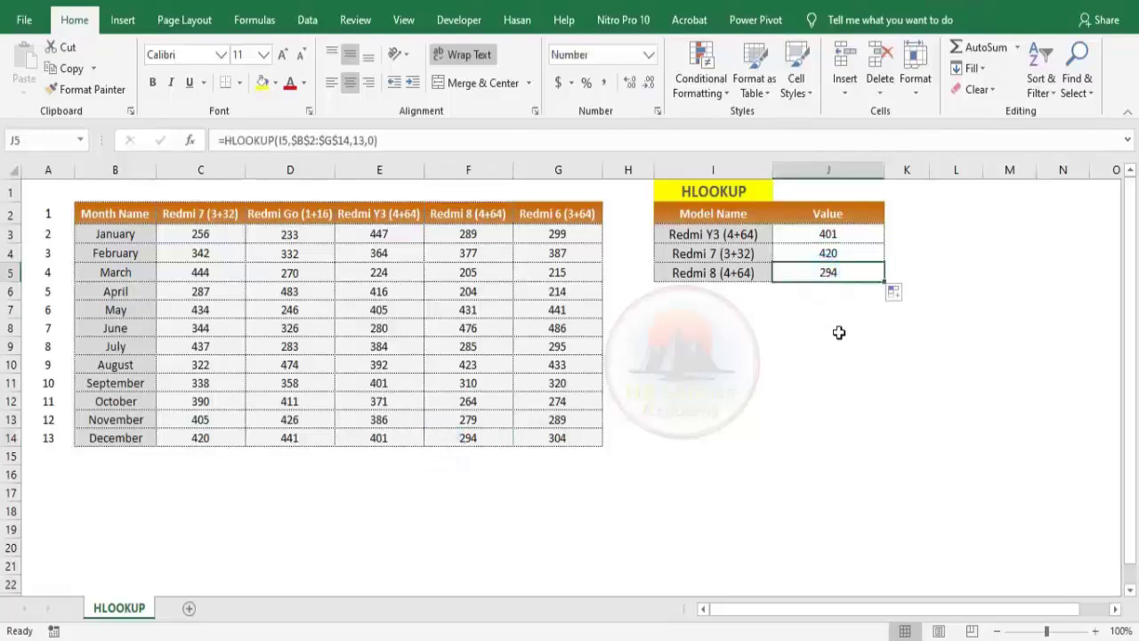